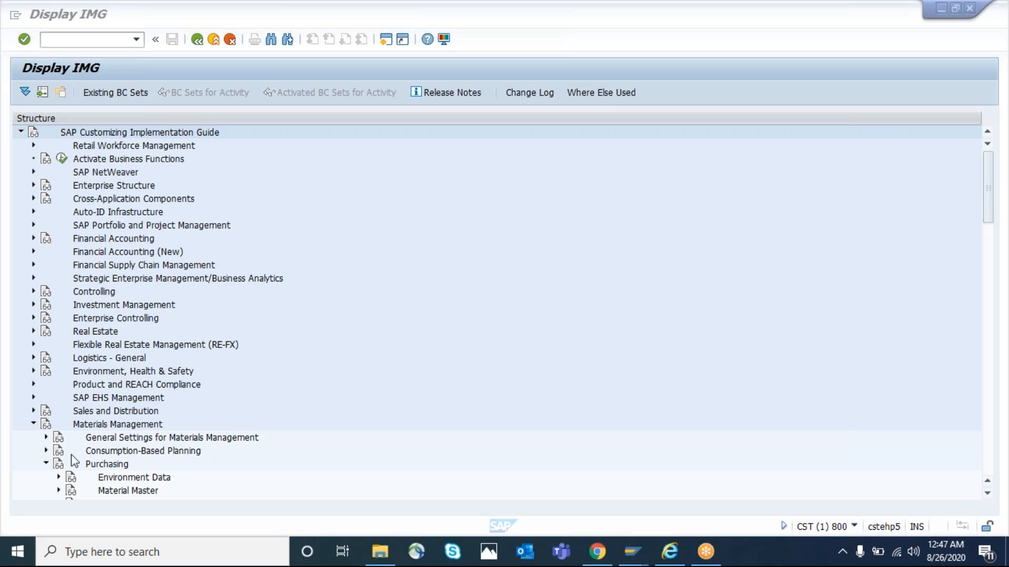
Locate the Purchasing node under Materials Management in the customizing implementation guide.
{"action": "left_click", "coordinate": [108, 428]}
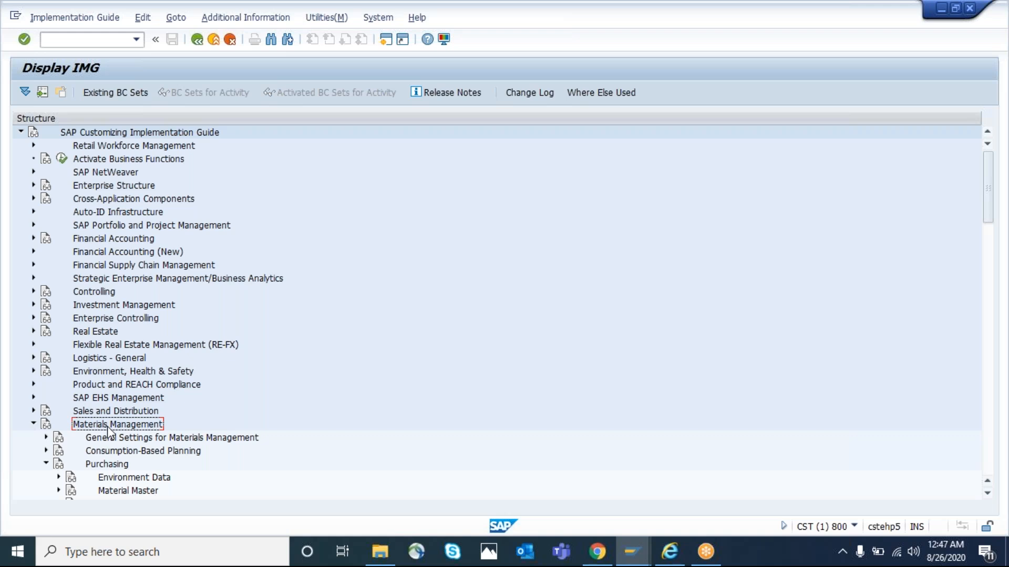
{"action": "key", "text": "Down"}
{"action": "key", "text": "Down"}
{"action": "key", "text": "Down"}
{"action": "key", "text": "Down"}
{"action": "key", "text": "Down"}
{"action": "key", "text": "Down"}
{"action": "key", "text": "Down"}
{"action": "key", "text": "Down"}
{"action": "key", "text": "Down"}
{"action": "key", "text": "Down"}
{"action": "key", "text": "Down"}
{"action": "key", "text": "Down"}
{"action": "key", "text": "Down"}
{"action": "key", "text": "Down"}
{"action": "key", "text": "Down"}
{"action": "key", "text": "Down"}
{"action": "key", "text": "Down"}
{"action": "key", "text": "Down"}
{"action": "key", "text": "Down"}
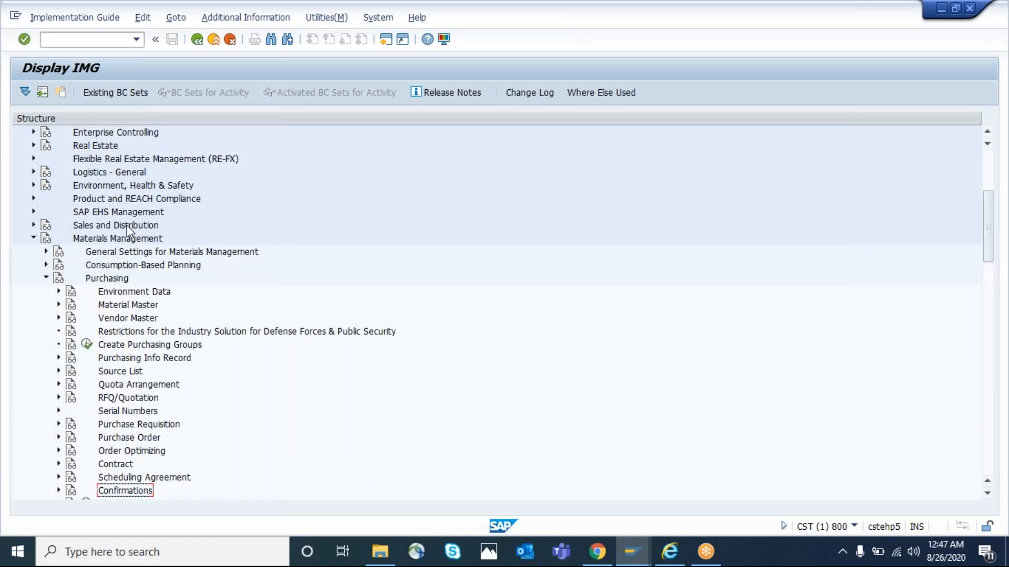
{"action": "left_click", "coordinate": [95, 241]}
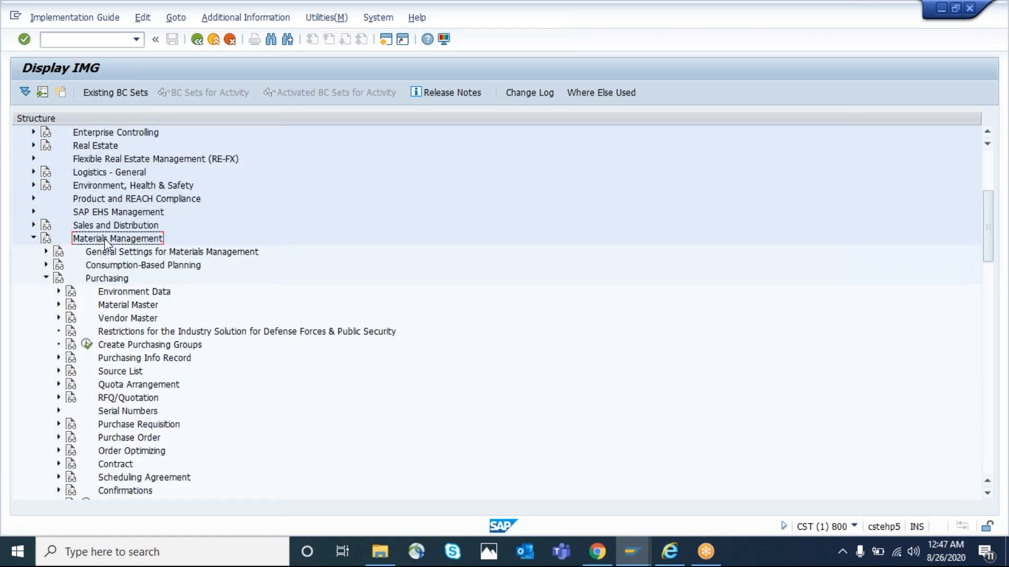
{"action": "left_click", "coordinate": [96, 281]}
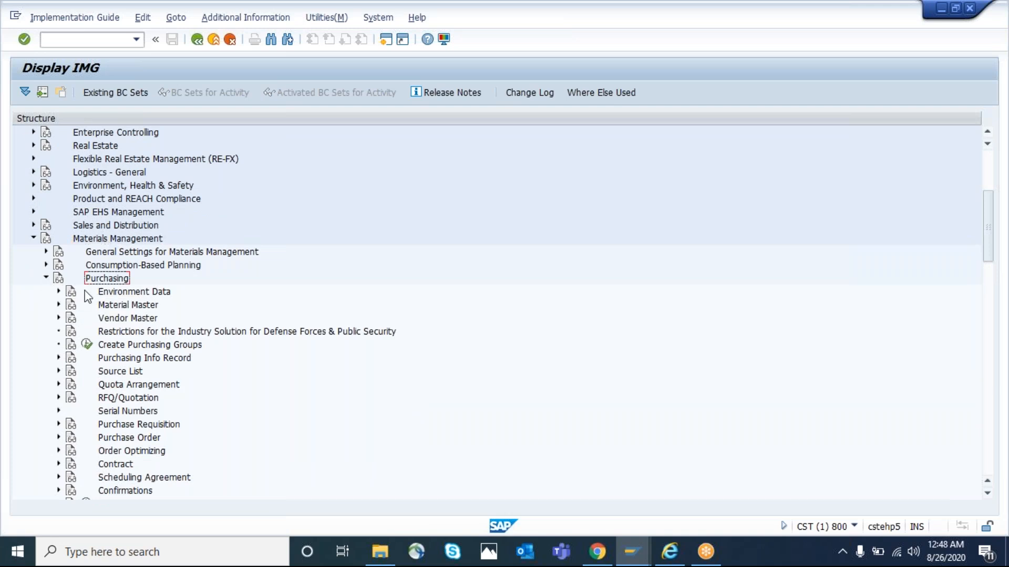
Expand Account Assignment under Purchasing and open the Maintain Account Assignment Categories activity.
{"action": "left_click", "coordinate": [130, 453]}
{"action": "key", "text": "Down"}
{"action": "key", "text": "Down"}
{"action": "key", "text": "Down"}
{"action": "key", "text": "Down"}
{"action": "key", "text": "Down"}
{"action": "key", "text": "Down"}
{"action": "key", "text": "Down"}
{"action": "key", "text": "Down"}
{"action": "key", "text": "Down"}
{"action": "key", "text": "Down"}
{"action": "key", "text": "Down"}
{"action": "key", "text": "Down"}
{"action": "key", "text": "Down"}
{"action": "key", "text": "Down"}
{"action": "key", "text": "Down"}
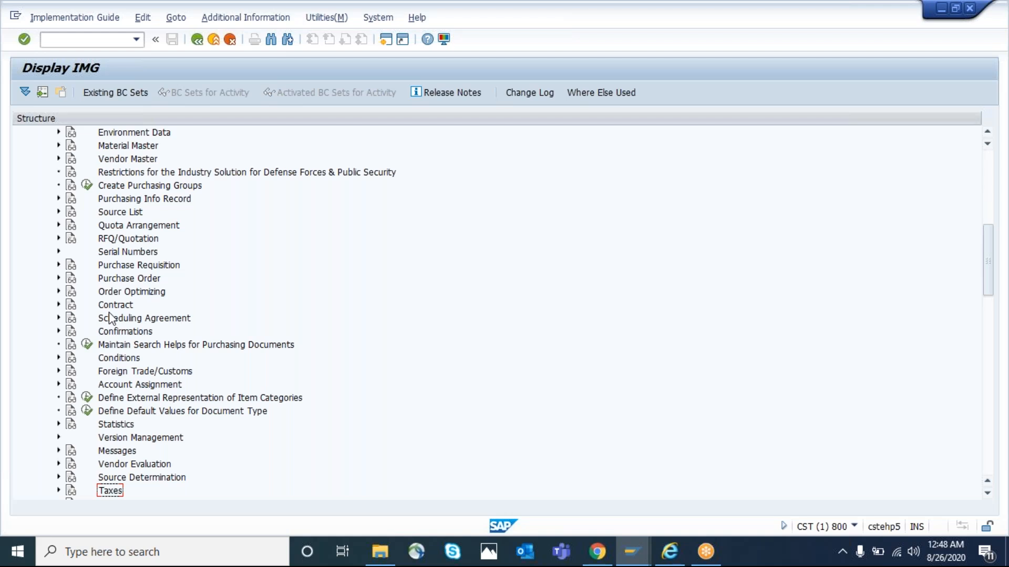
{"action": "left_click", "coordinate": [114, 385]}
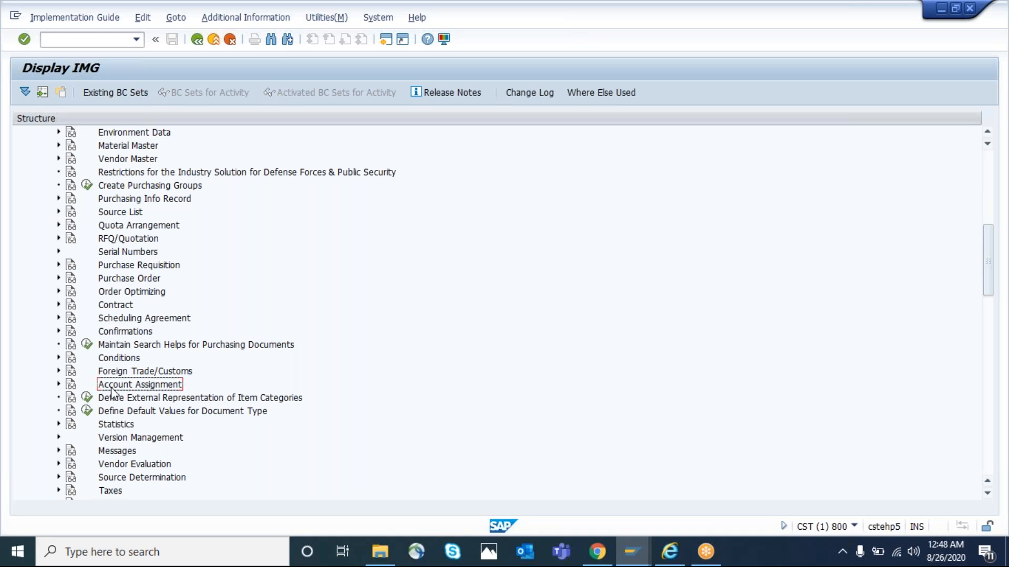
{"action": "left_click", "coordinate": [59, 384]}
{"action": "left_click", "coordinate": [138, 399]}
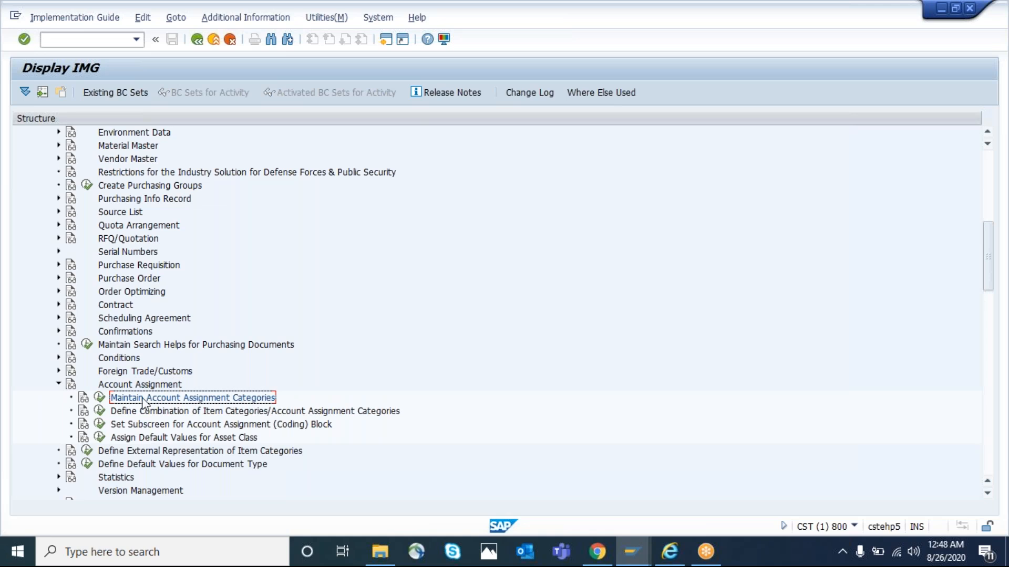
{"action": "left_click", "coordinate": [99, 398]}
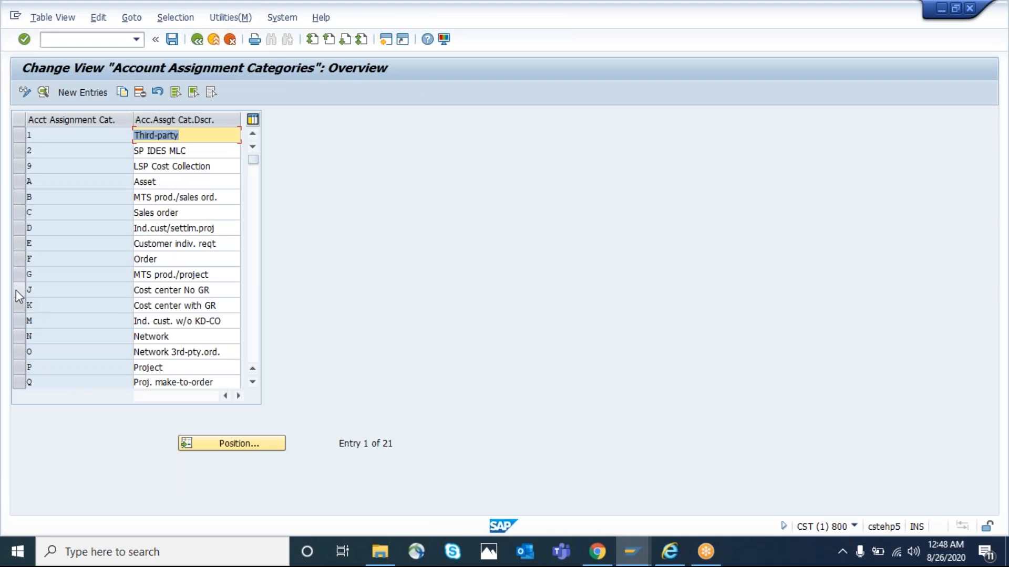
Select account assignment categories J and K in the overview table.
{"action": "left_click", "coordinate": [17, 292]}
{"action": "left_click", "coordinate": [18, 304]}
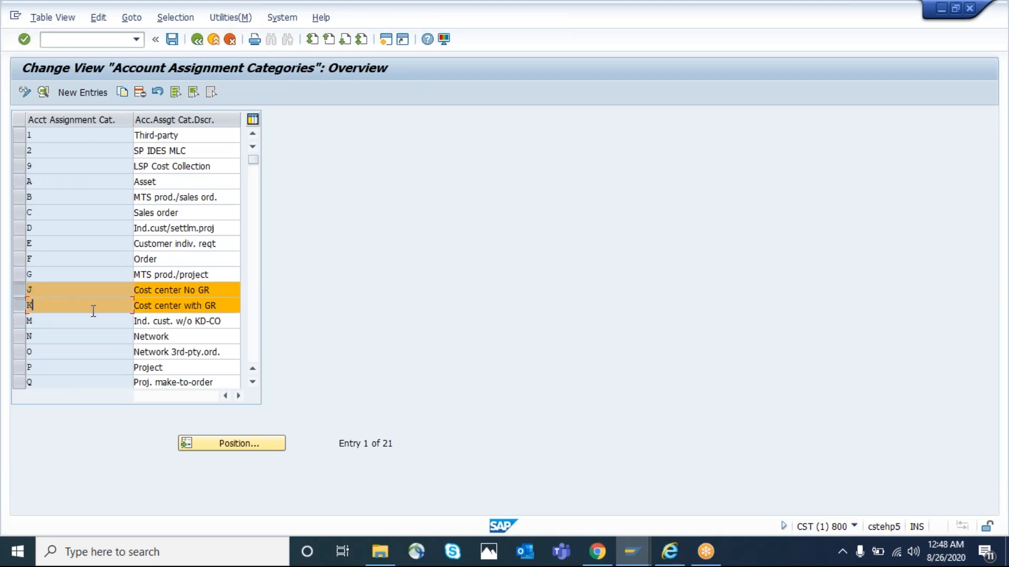
{"action": "left_click", "coordinate": [80, 288]}
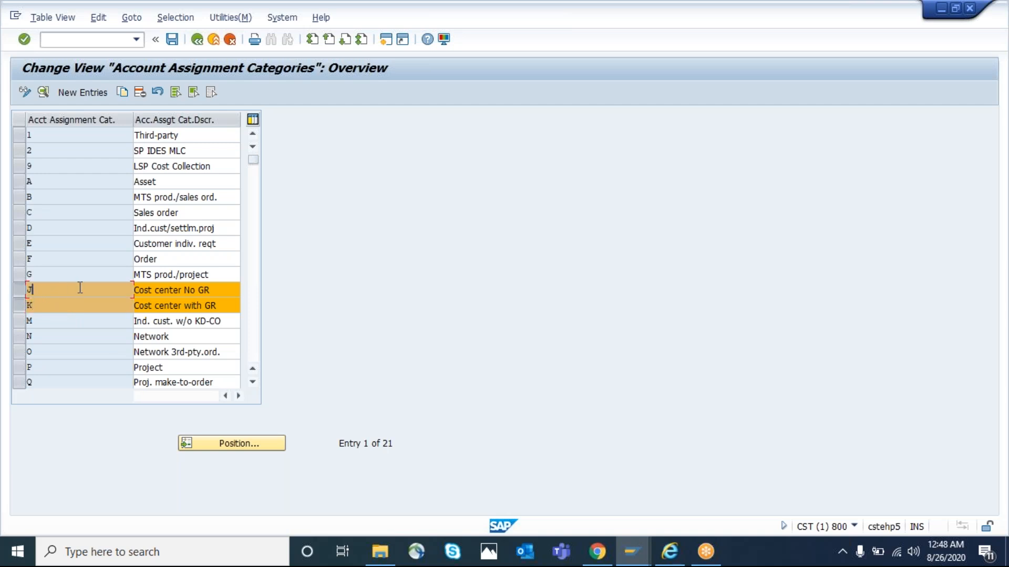
Change the description of category J to "Cost center w/o GR" and save it under the proposed customizing request.
{"action": "left_click", "coordinate": [193, 290]}
{"action": "key", "text": "BackSpace"}
{"action": "key", "text": "BackSpace"}
{"action": "type", "text": "W"}
{"action": "key", "text": "BackSpace"}
{"action": "type", "text": "w/o"}
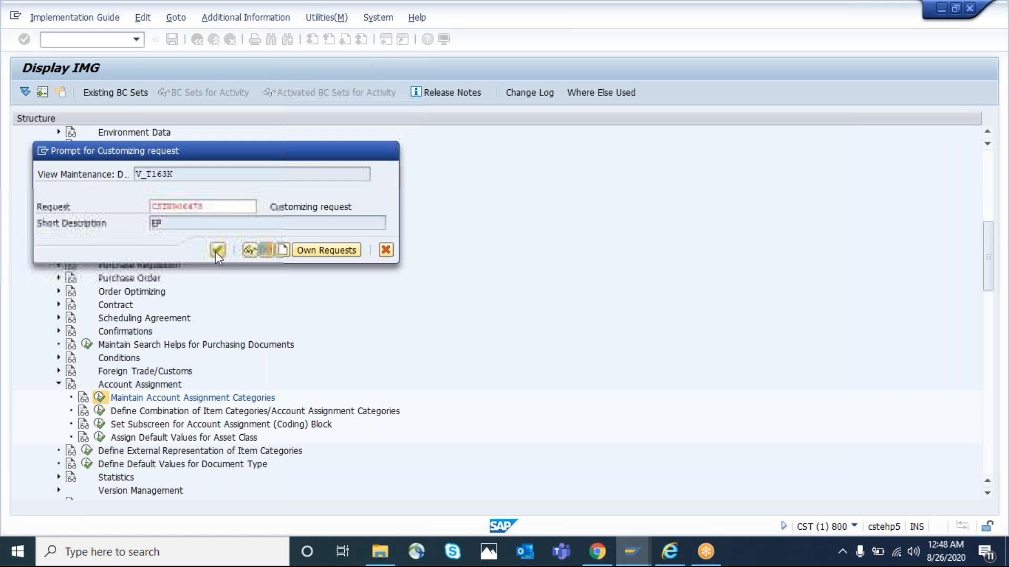
{"action": "left_click", "coordinate": [215, 252]}
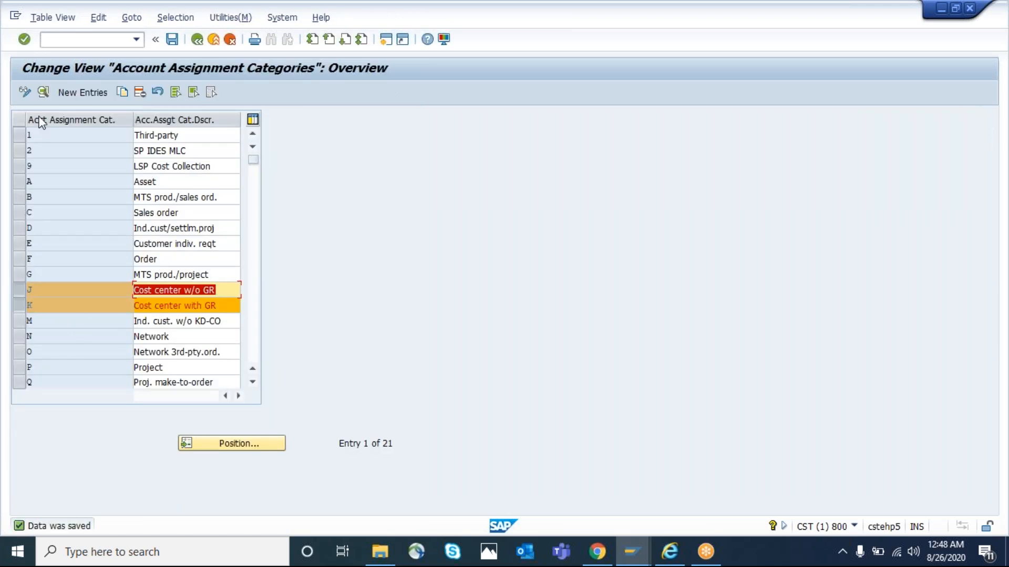
Open the details of category J and copy a screen capture of its description and detailed information to the clipboard.
{"action": "left_click", "coordinate": [44, 93]}
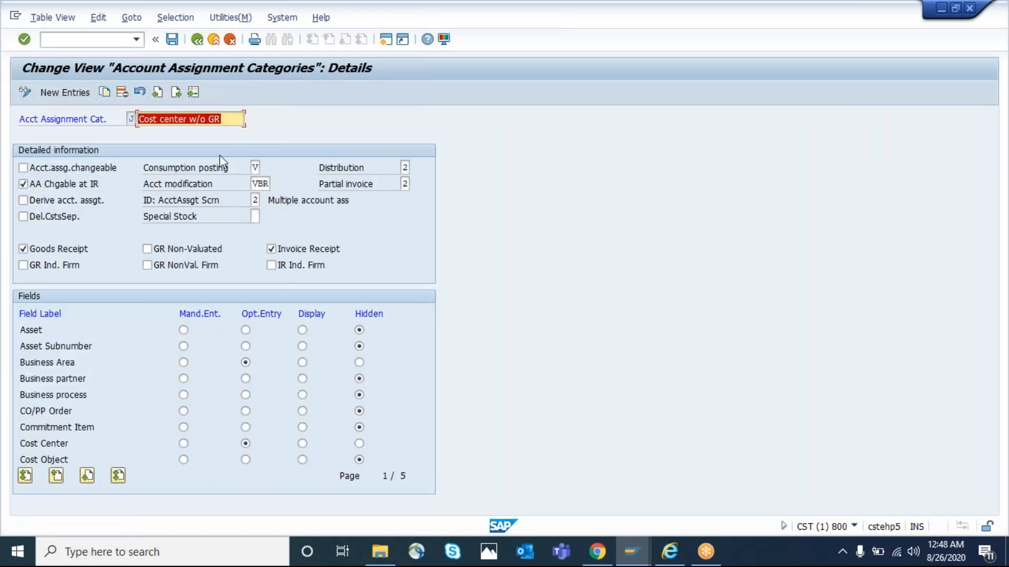
{"action": "left_click", "coordinate": [232, 116]}
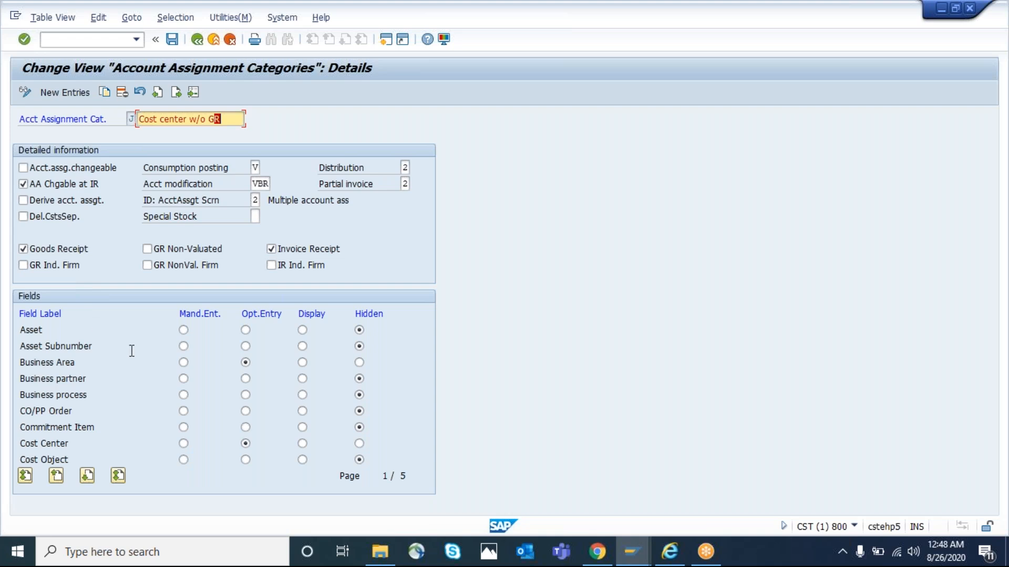
{"action": "key", "text": "Print"}
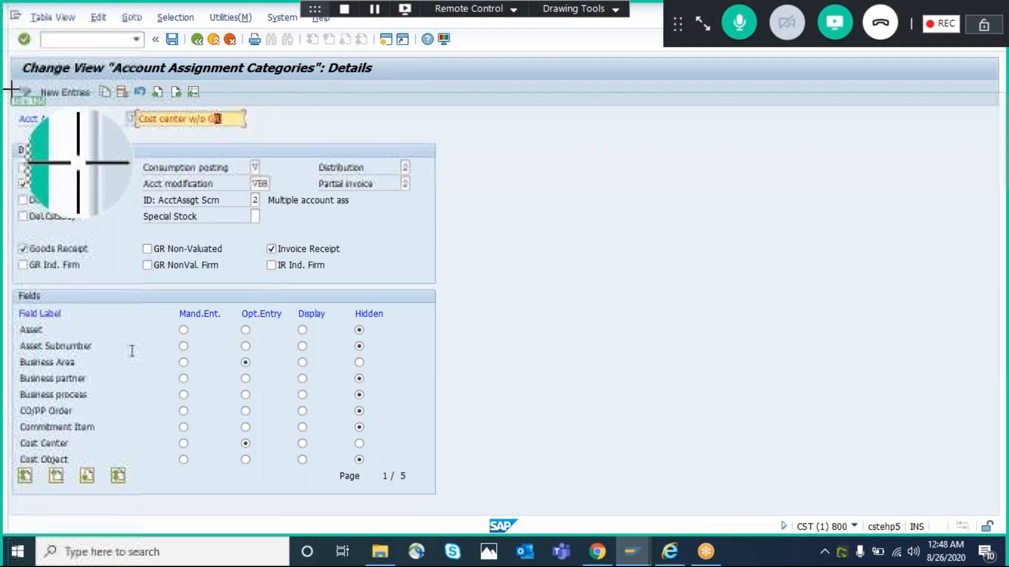
{"action": "left_click_drag", "start_coordinate": [8, 82], "coordinate": [475, 286]}
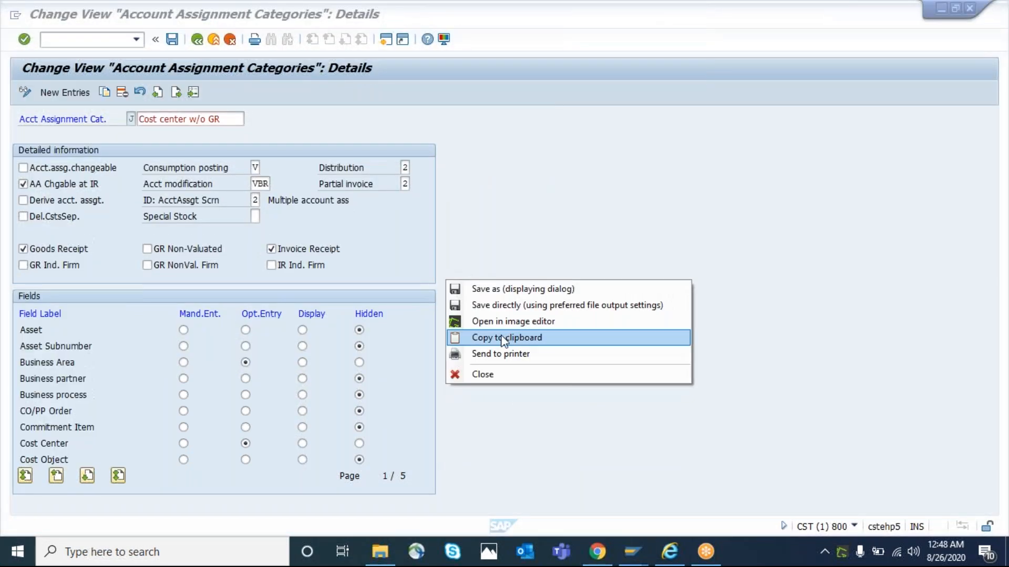
{"action": "left_click", "coordinate": [504, 338]}
Open Paint, paste the capture of category J into the blank canvas and maximize the window.
{"action": "left_click", "coordinate": [134, 555]}
{"action": "type", "text": "paint"}
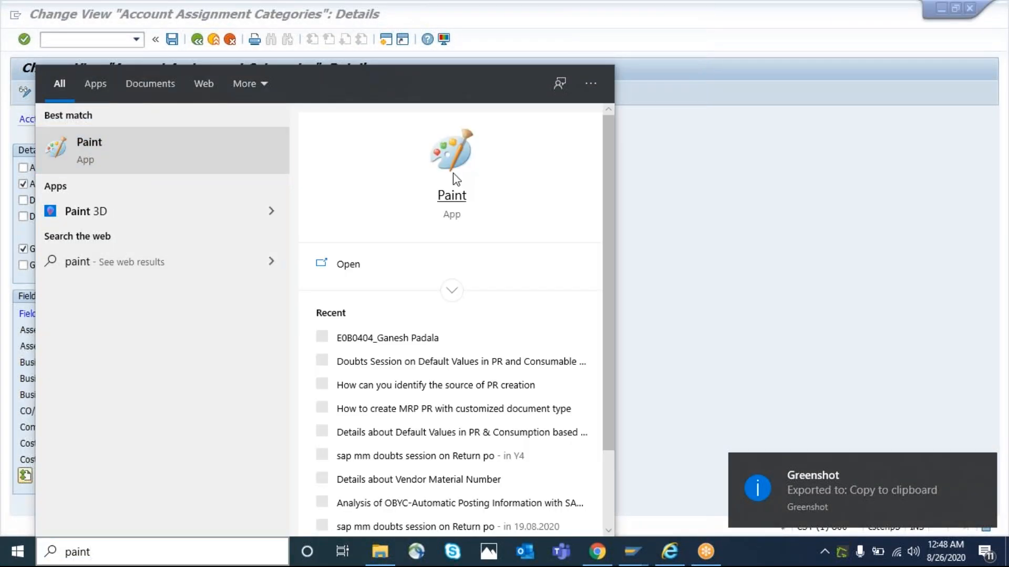
{"action": "left_click", "coordinate": [452, 173]}
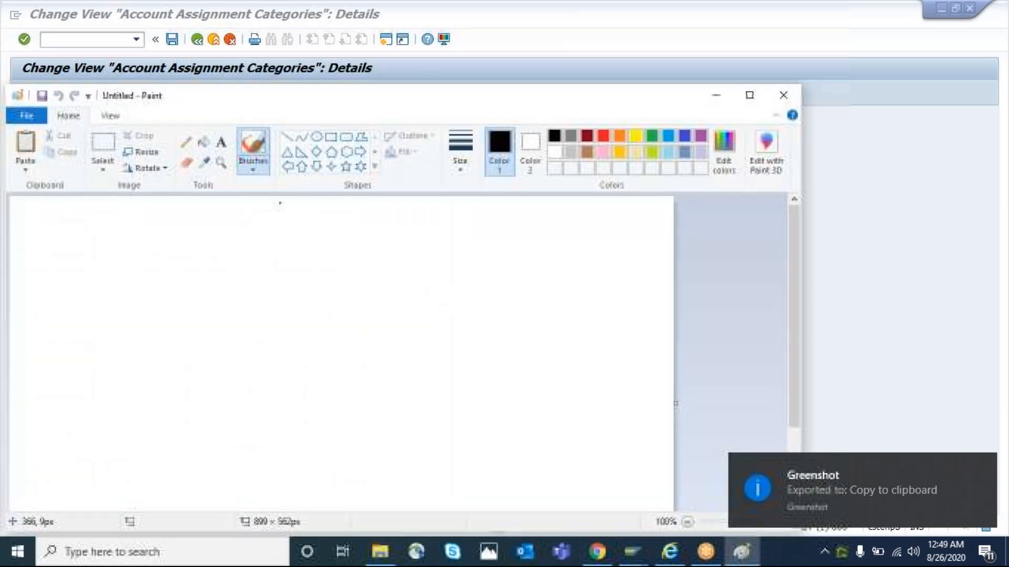
{"action": "key", "text": "ctrl+v"}
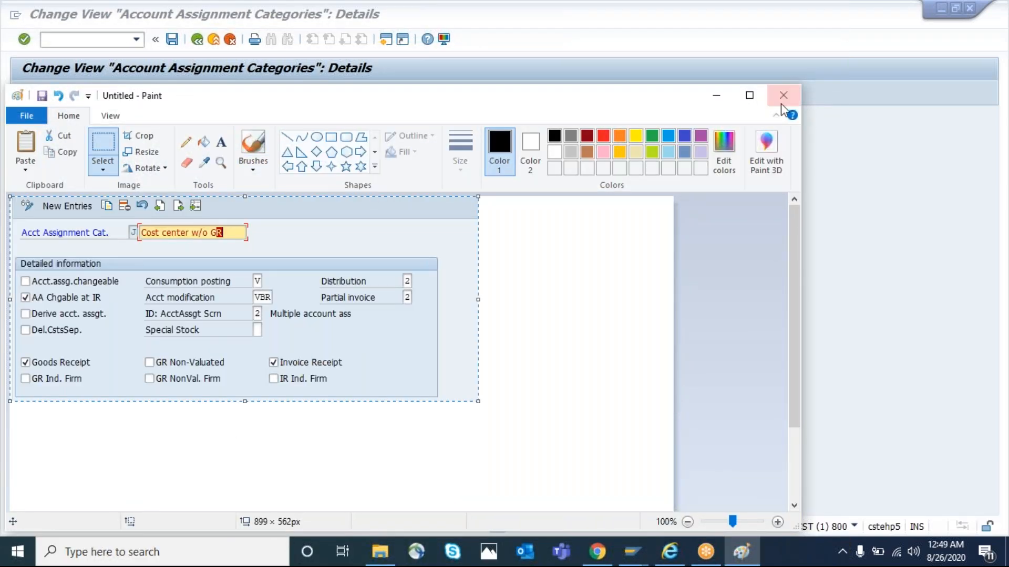
{"action": "left_click", "coordinate": [750, 95]}
Return to SAP, display the details of category K and copy a screen capture of its detailed information to the clipboard.
{"action": "key", "text": "alt+Tab"}
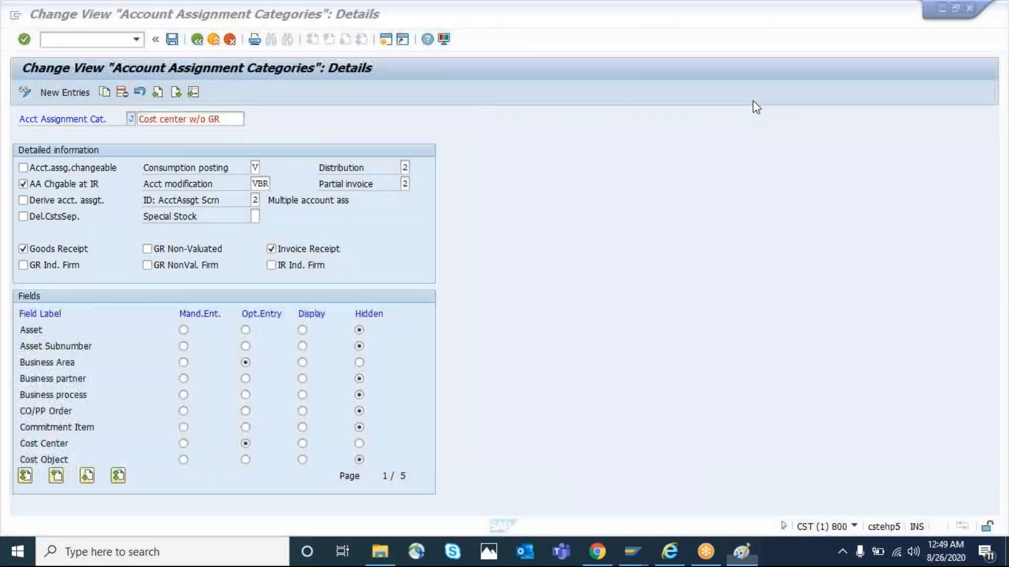
{"action": "left_click", "coordinate": [177, 93]}
{"action": "double_click", "coordinate": [231, 117]}
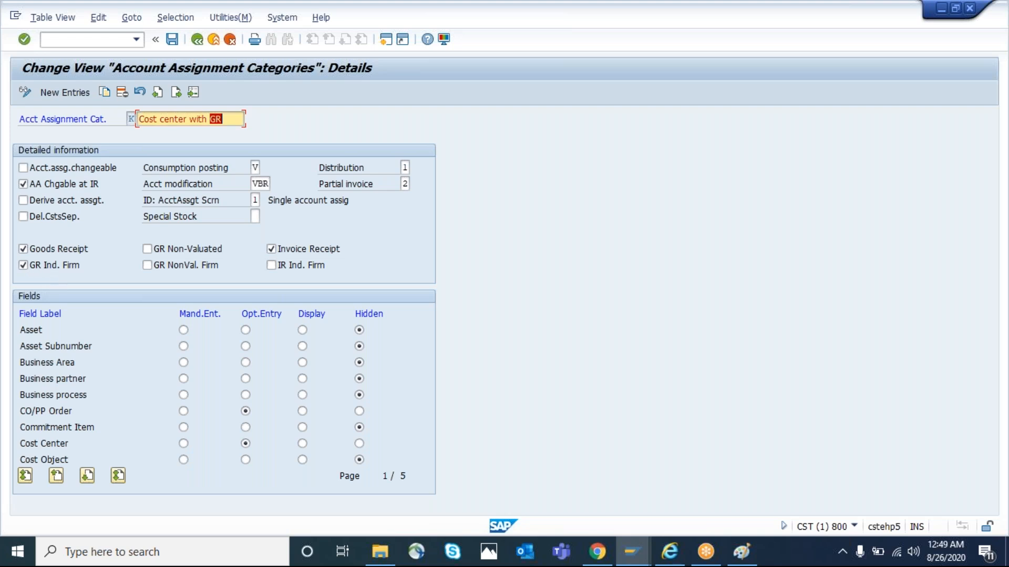
{"action": "key", "text": "Print"}
{"action": "left_click_drag", "start_coordinate": [11, 50], "coordinate": [488, 297]}
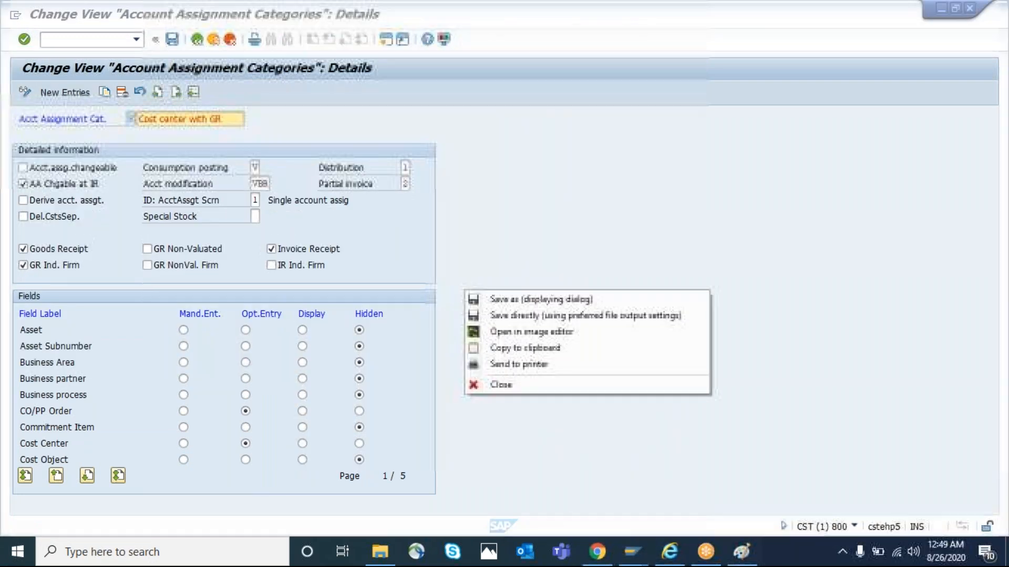
{"action": "left_click", "coordinate": [533, 355]}
Switch to Paint, paste the category K capture and place it directly below the category J capture.
{"action": "key", "text": "alt+Tab"}
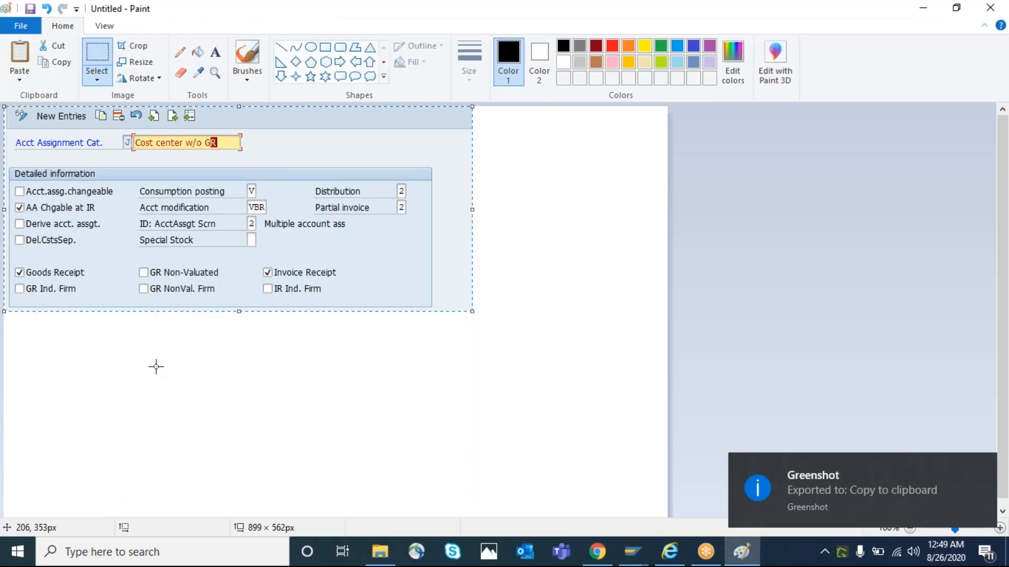
{"action": "key", "text": "ctrl+v"}
{"action": "mouse_move", "coordinate": [153, 212]}
{"action": "left_mouse_down"}
{"action": "mouse_move", "coordinate": [149, 407]}
{"action": "mouse_move", "coordinate": [153, 399]}
{"action": "left_mouse_up"}
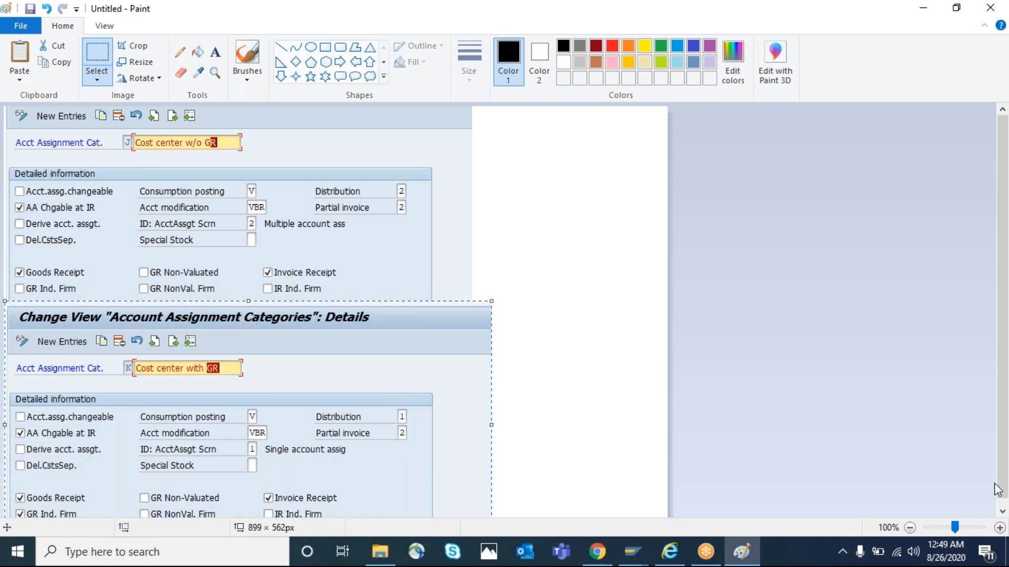
{"action": "scroll", "coordinate": [1004, 473], "scroll_direction": "down", "scroll_amount": 1}
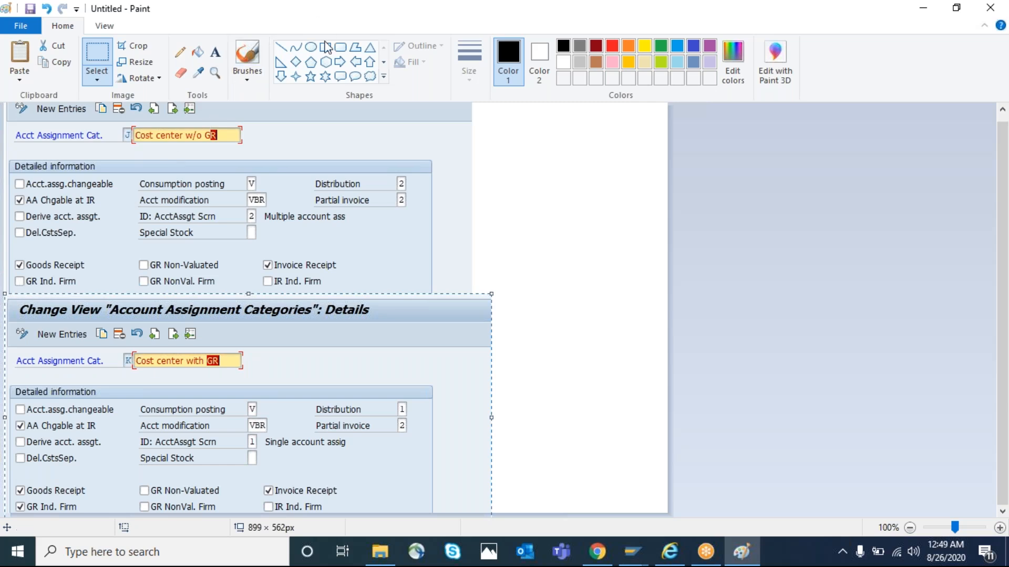
Draw red rectangles around the Goods Receipt and GR Ind. Firm checkboxes and the category descriptions in both captures.
{"action": "left_click", "coordinate": [325, 47]}
{"action": "left_click", "coordinate": [613, 46]}
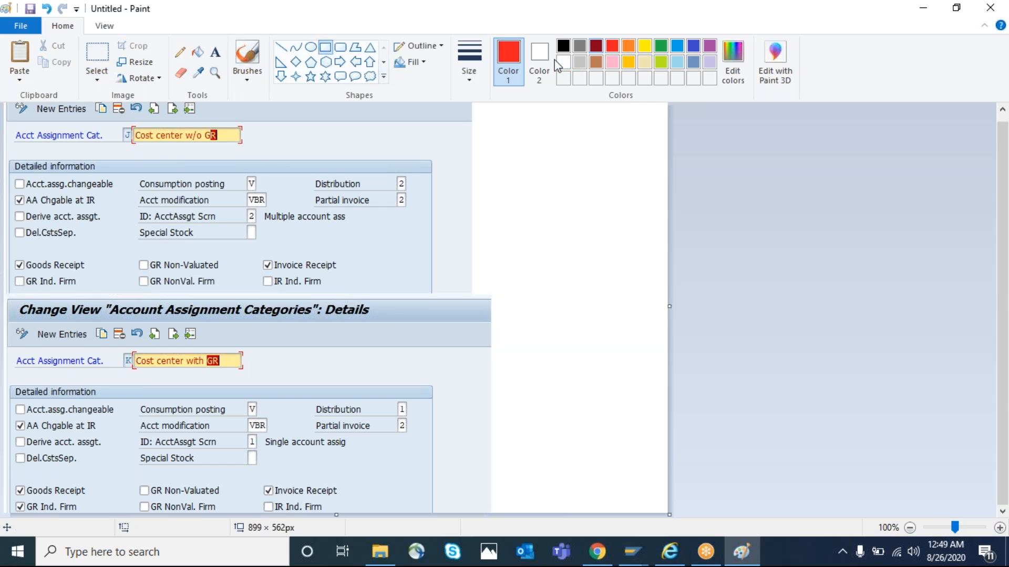
{"action": "left_click_drag", "start_coordinate": [7, 254], "coordinate": [109, 295]}
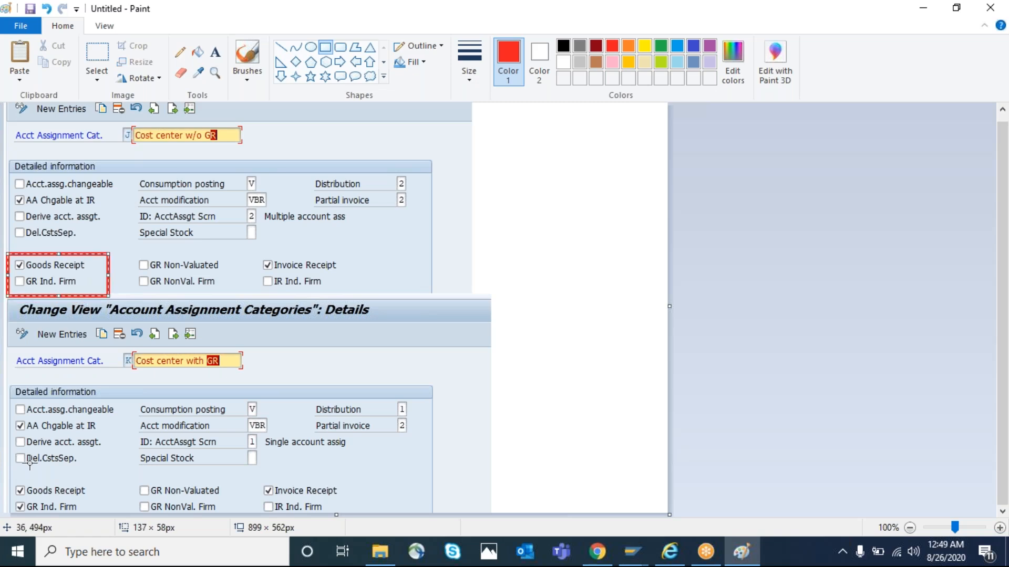
{"action": "left_click_drag", "start_coordinate": [6, 472], "coordinate": [112, 513]}
{"action": "mouse_move", "coordinate": [113, 345]}
{"action": "left_mouse_down"}
{"action": "mouse_move", "coordinate": [131, 372]}
{"action": "mouse_move", "coordinate": [283, 381]}
{"action": "left_mouse_up"}
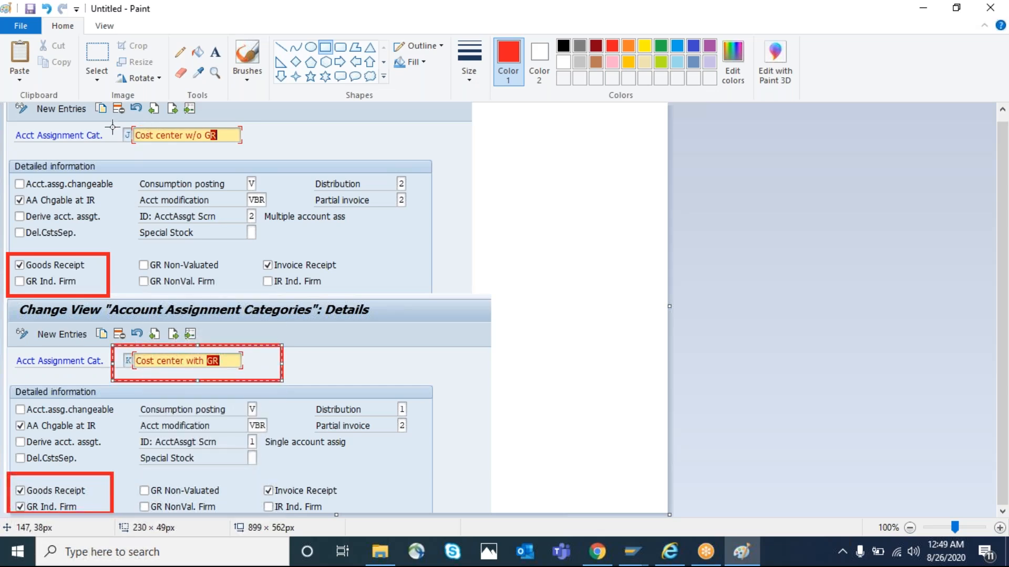
{"action": "mouse_move", "coordinate": [110, 124]}
{"action": "left_mouse_down"}
{"action": "mouse_move", "coordinate": [270, 159]}
{"action": "mouse_move", "coordinate": [265, 154]}
{"action": "left_mouse_up"}
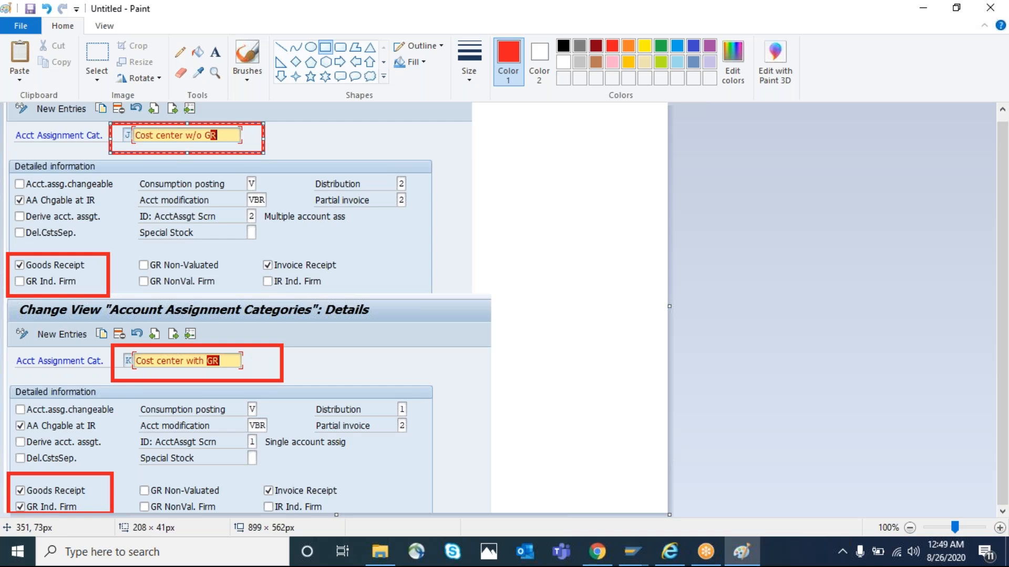
Return to the category overview in SAP, then open the Create Purchase Order transaction in the SAP Easy Access session.
{"action": "key", "text": "alt+Tab"}
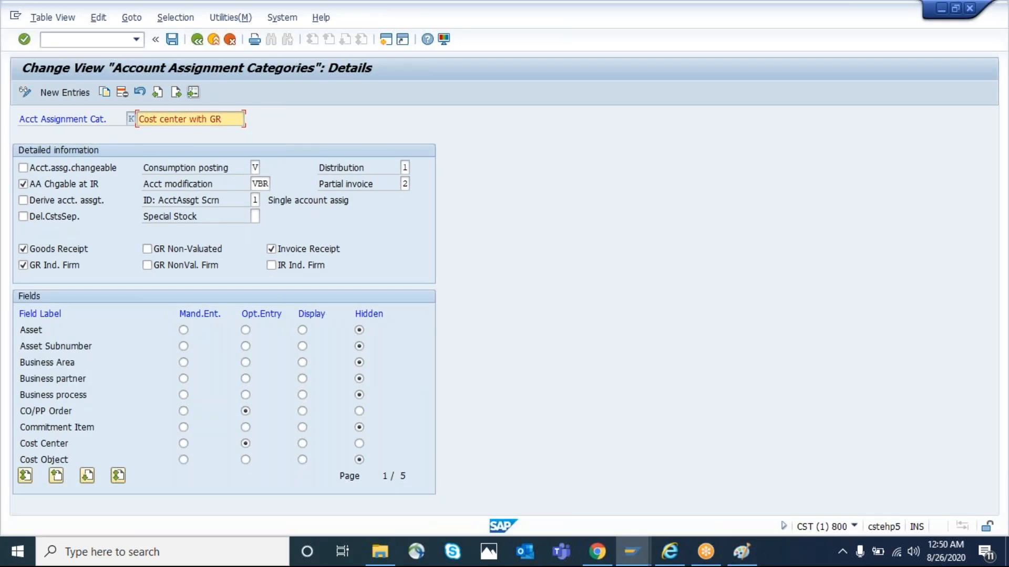
{"action": "left_click", "coordinate": [194, 47]}
{"action": "key", "text": "alt+Tab"}
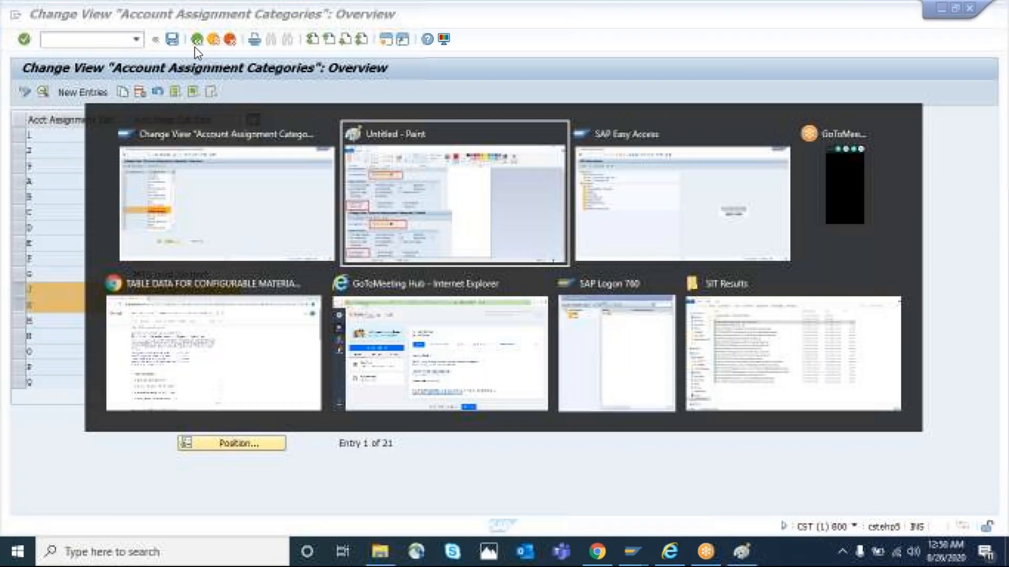
{"action": "key", "text": "alt+Tab"}
{"action": "type", "text": "me2"}
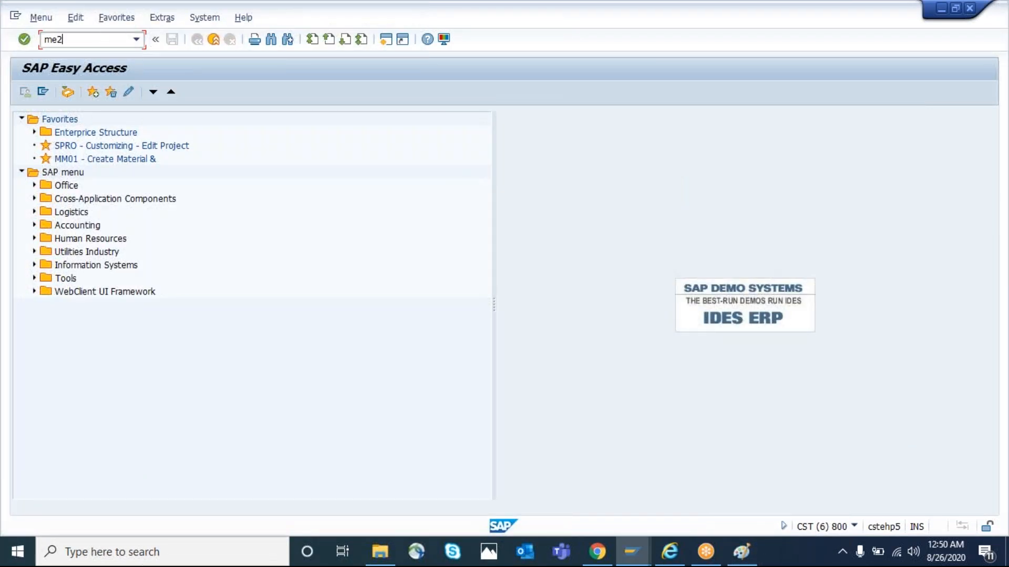
{"action": "key", "text": "Return"}
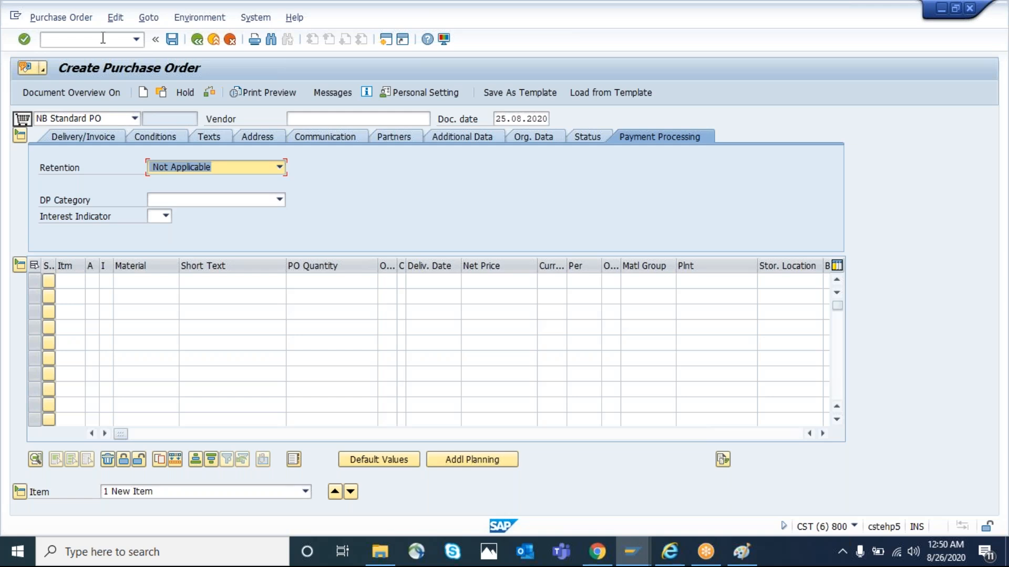
Set the purchase order's document type to GKNB Test Purchase Order.
{"action": "left_click", "coordinate": [120, 118]}
{"action": "scroll", "coordinate": [120, 118], "scroll_direction": "up", "scroll_amount": 4}
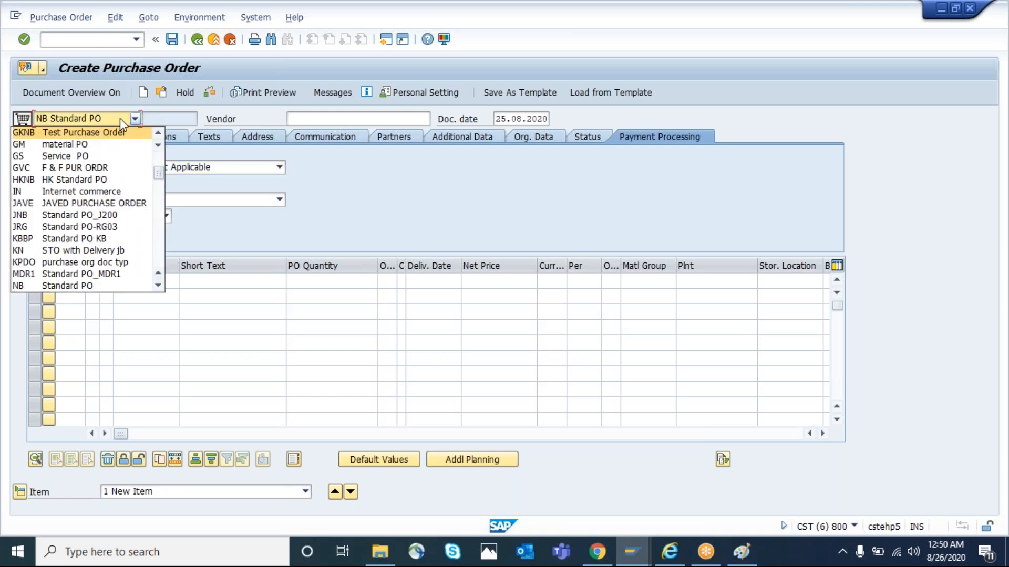
{"action": "key", "text": "Return"}
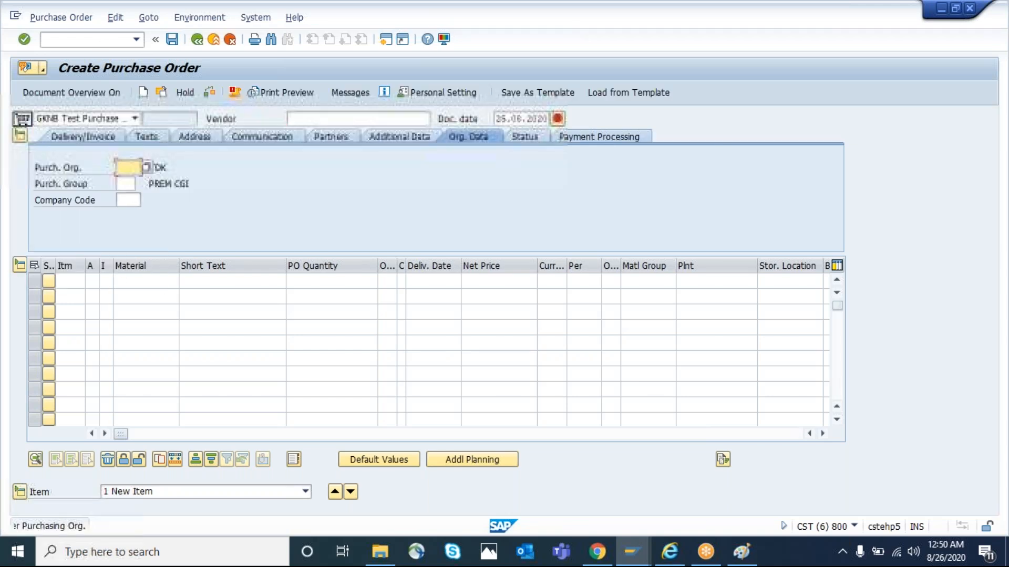
Enter GKV1 as the vendor in the purchase order header.
{"action": "left_click", "coordinate": [309, 124]}
{"action": "key", "text": "space"}
{"action": "key", "text": "Down"}
{"action": "key", "text": "Return"}
{"action": "key", "text": "Return"}
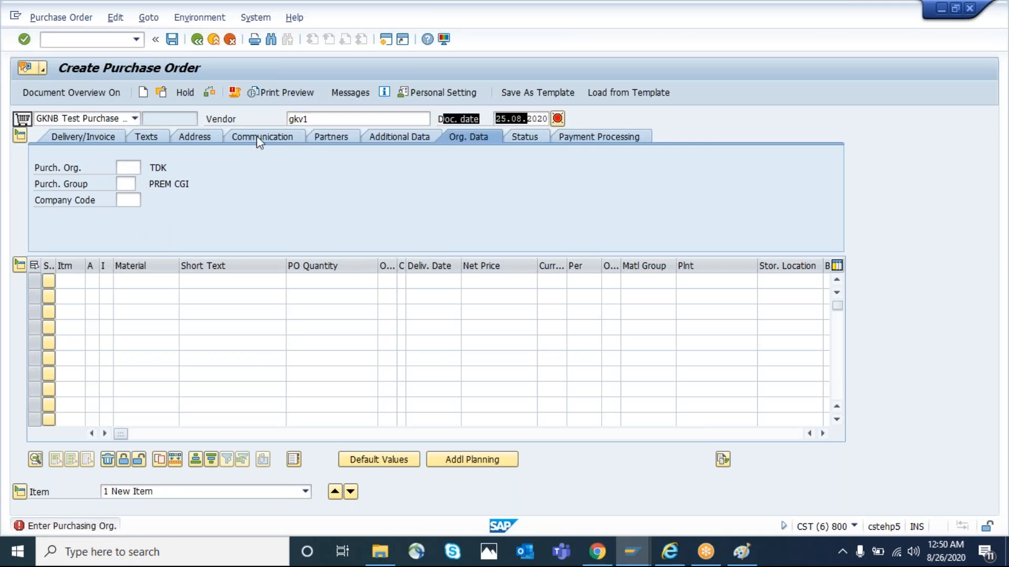
Set the purchasing organization to GPOR and the purchasing group to 001 in the header's organizational data.
{"action": "left_click", "coordinate": [125, 168]}
{"action": "key", "text": "space"}
{"action": "key", "text": "Down"}
{"action": "key", "text": "Return"}
{"action": "key", "text": "Tab"}
{"action": "key", "text": "space"}
{"action": "key", "text": "Down"}
{"action": "key", "text": "Return"}
{"action": "key", "text": "Return"}
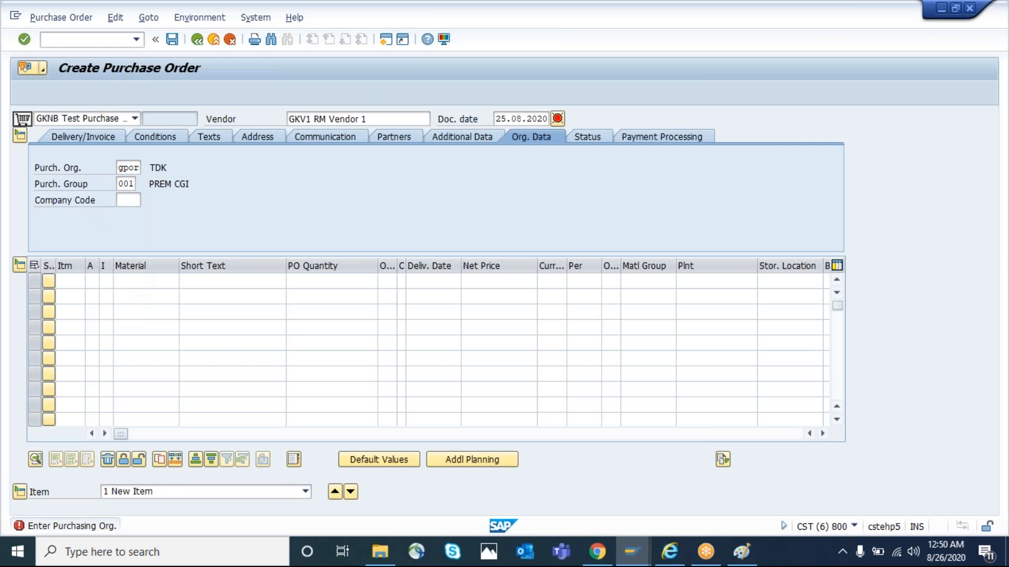
Add an item for material 300000835 in plant GKP1 with a quantity of 10.
{"action": "left_click", "coordinate": [137, 281]}
{"action": "key", "text": "space"}
{"action": "key", "text": "Down"}
{"action": "key", "text": "Return"}
{"action": "key", "text": "Return"}
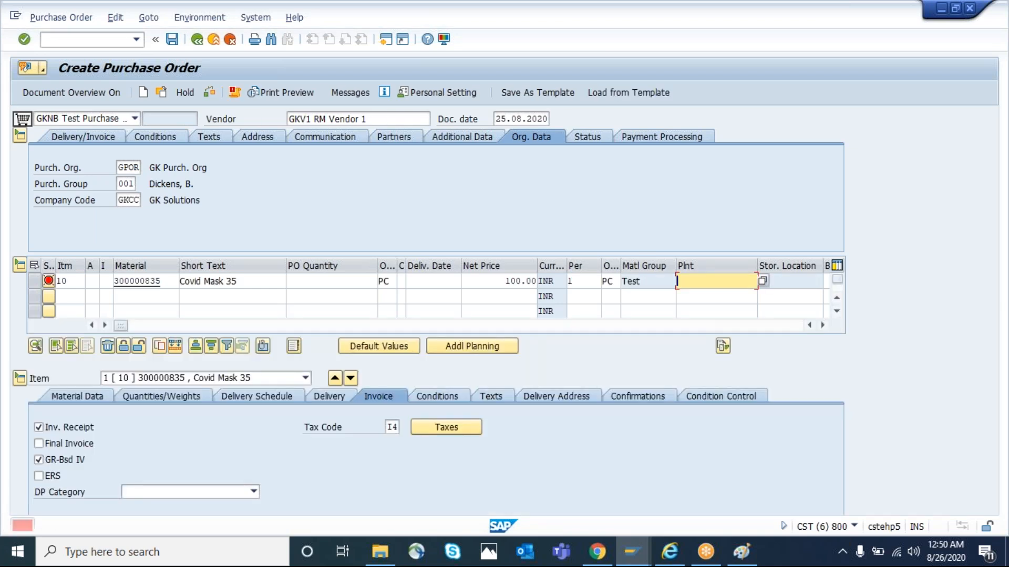
{"action": "type", "text": "gkp1"}
{"action": "key", "text": "Return"}
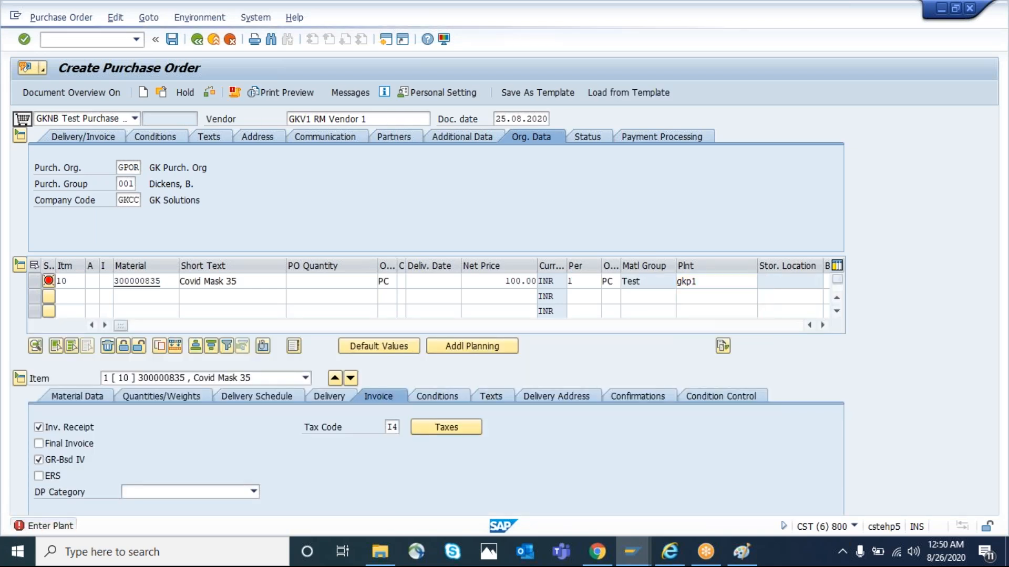
{"action": "type", "text": "10"}
{"action": "key", "text": "Return"}
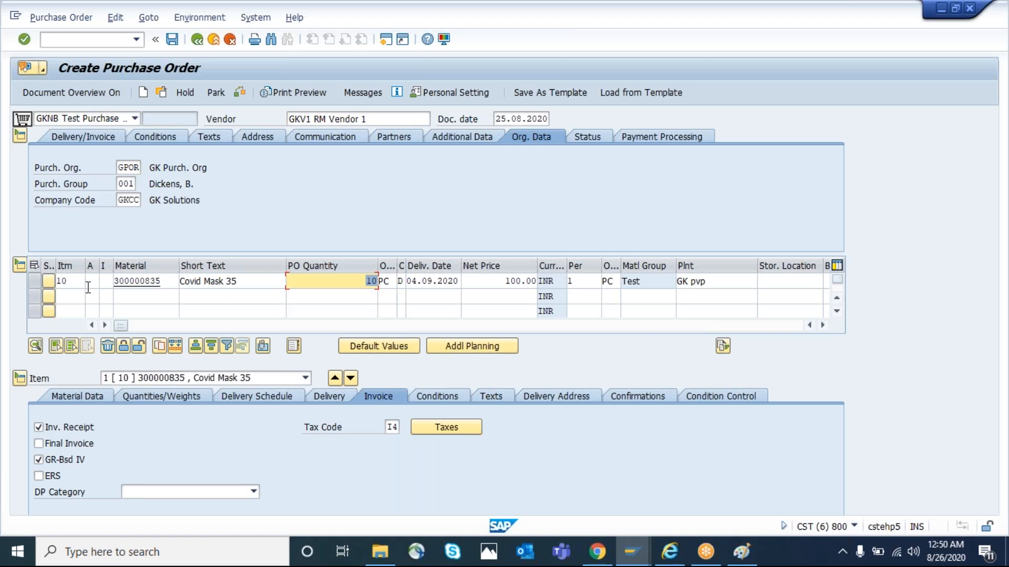
Copy item 10 to a second line and assign account assignment category J to item 10 and K to item 20.
{"action": "left_click", "coordinate": [34, 282]}
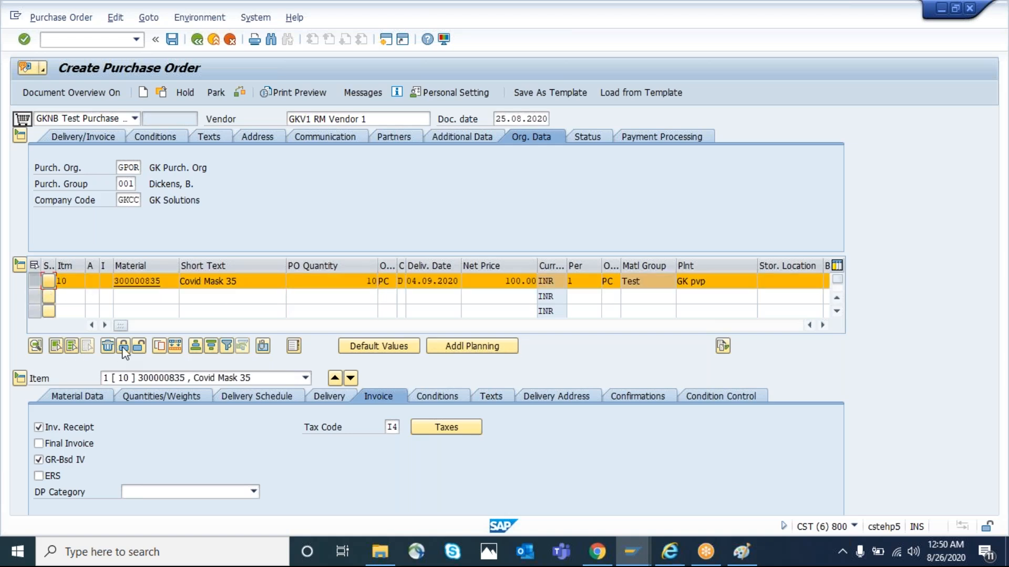
{"action": "left_click", "coordinate": [162, 345]}
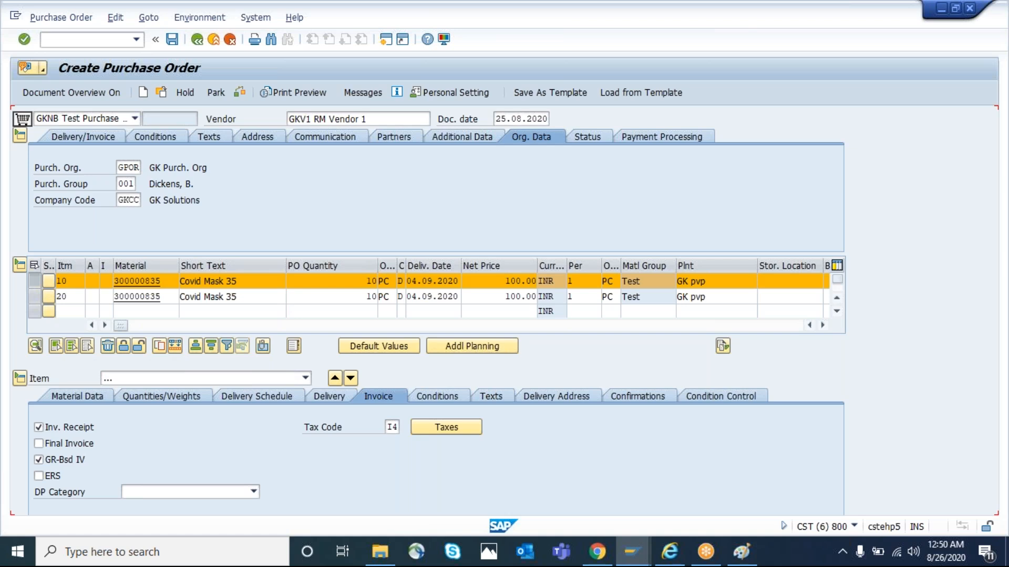
{"action": "left_click", "coordinate": [95, 281]}
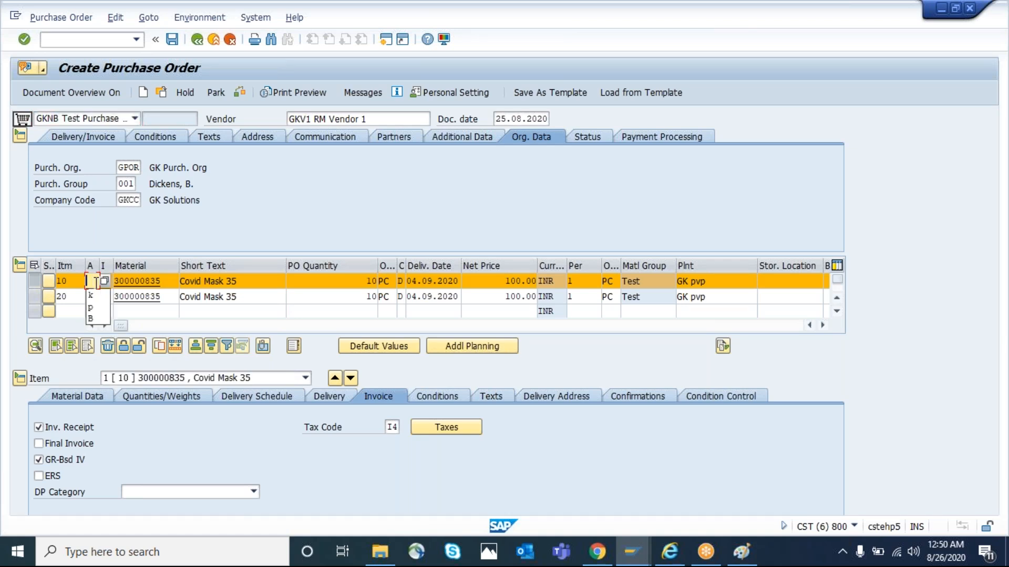
{"action": "key", "text": "Down"}
{"action": "type", "text": "K"}
{"action": "key", "text": "Return"}
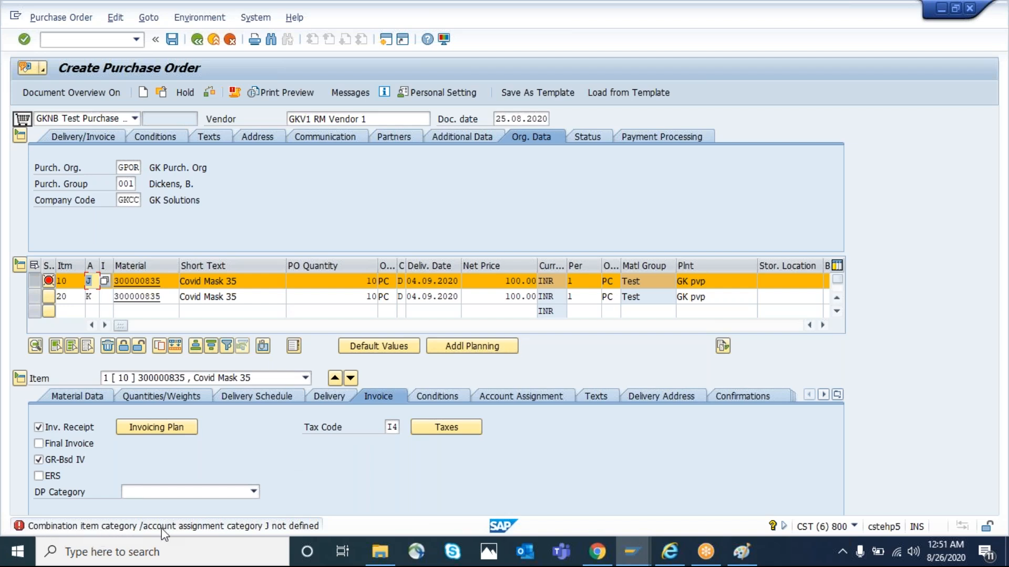
Switch to the customizing session, return to the IMG and open Define Combination of Item Categories/Account Assignment Categories.
{"action": "left_click", "coordinate": [261, 280]}
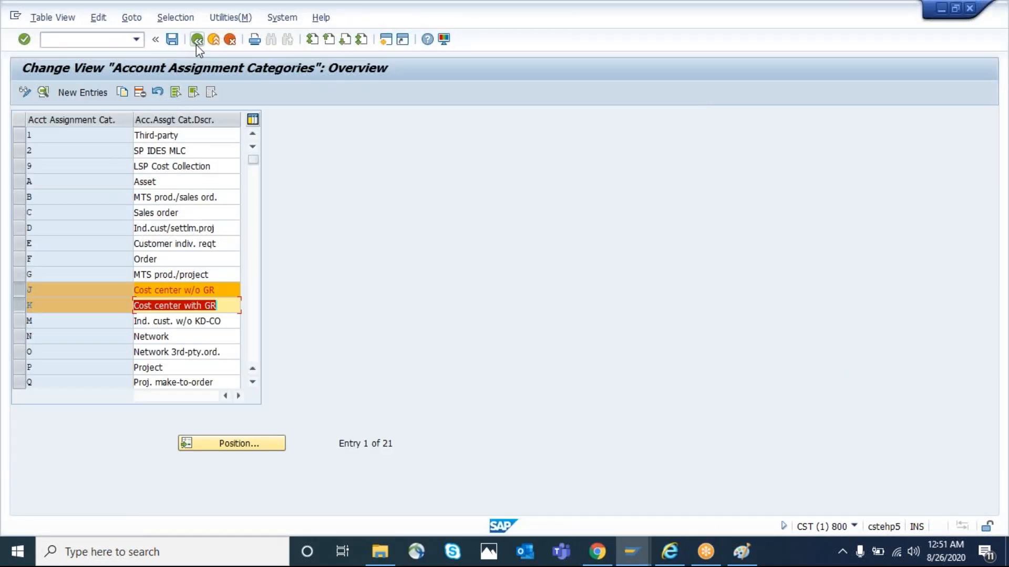
{"action": "left_click", "coordinate": [196, 40]}
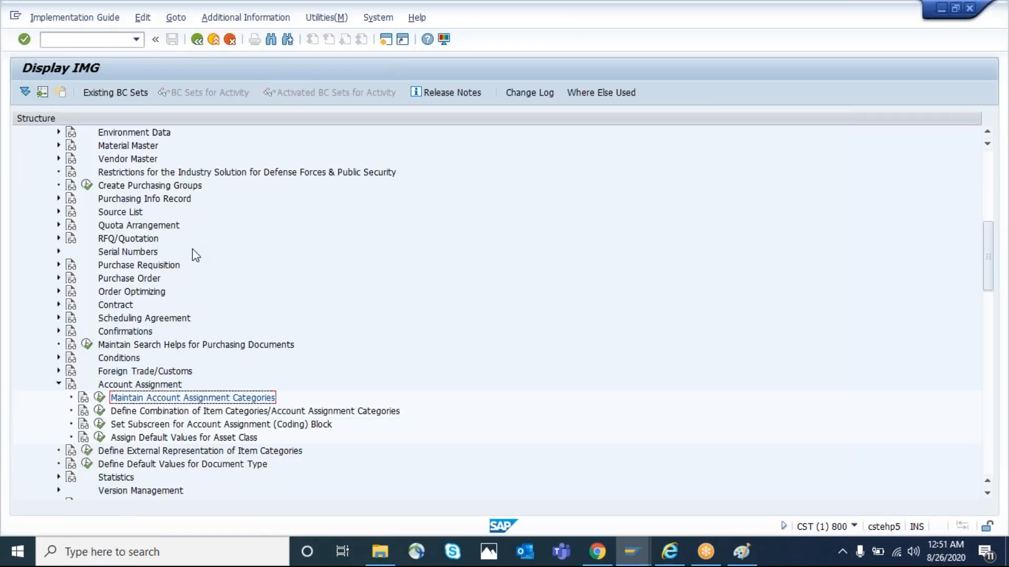
{"action": "left_click", "coordinate": [173, 412]}
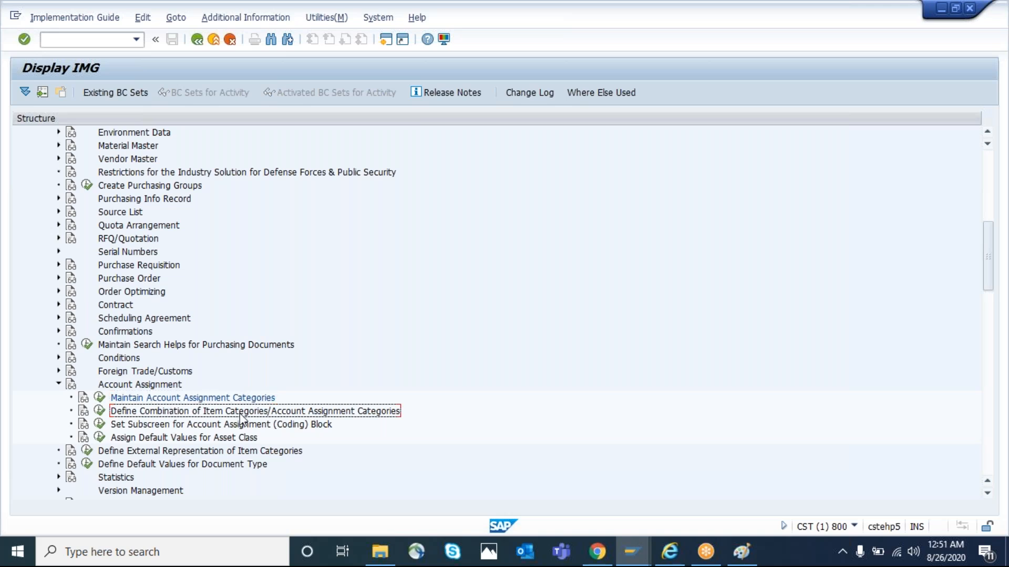
{"action": "left_click", "coordinate": [99, 411]}
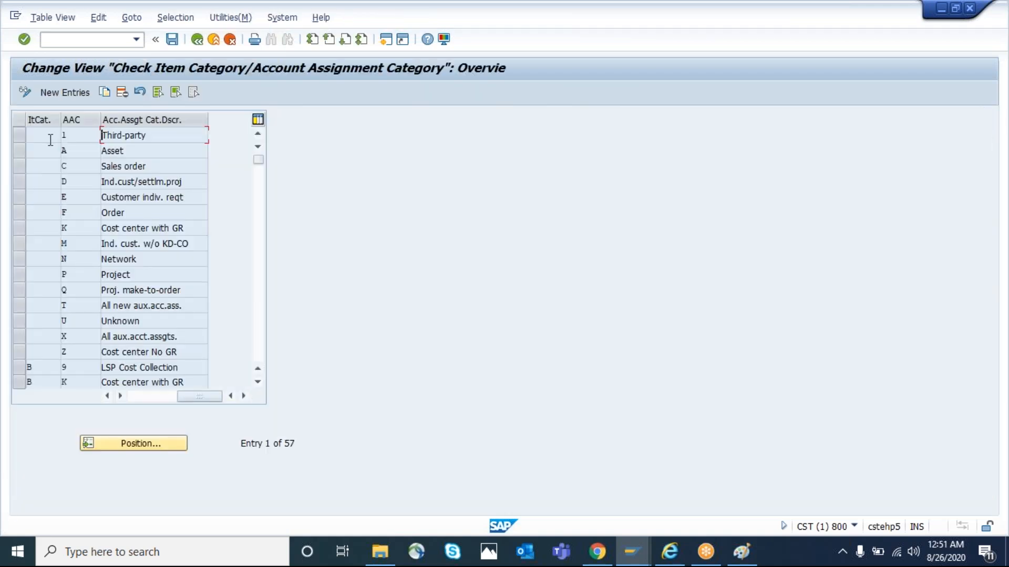
Add a new entry with a blank item category and account assignment category J, and save it.
{"action": "left_click", "coordinate": [73, 93]}
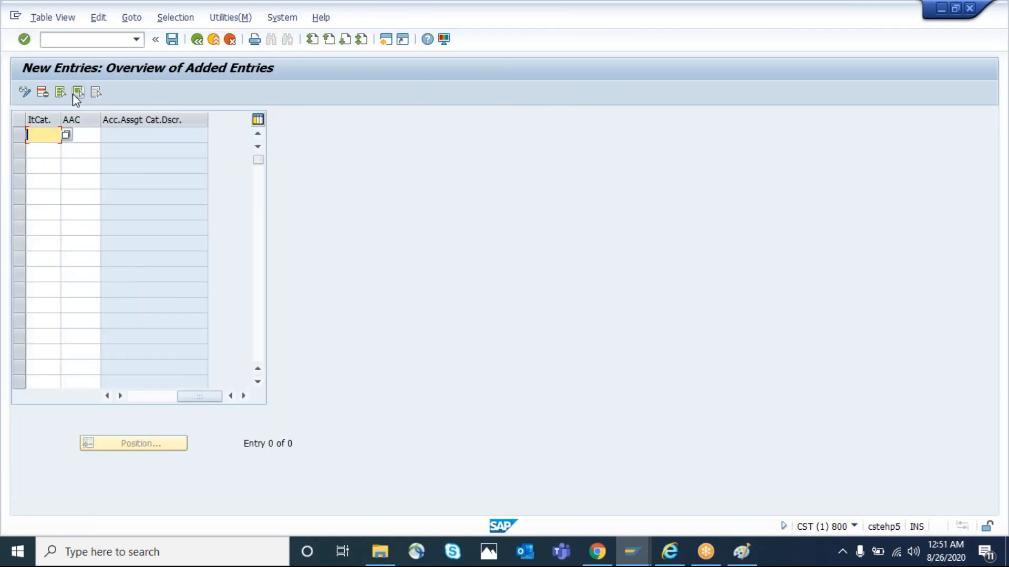
{"action": "key", "text": "Tab"}
{"action": "type", "text": "J"}
{"action": "key", "text": "Return"}
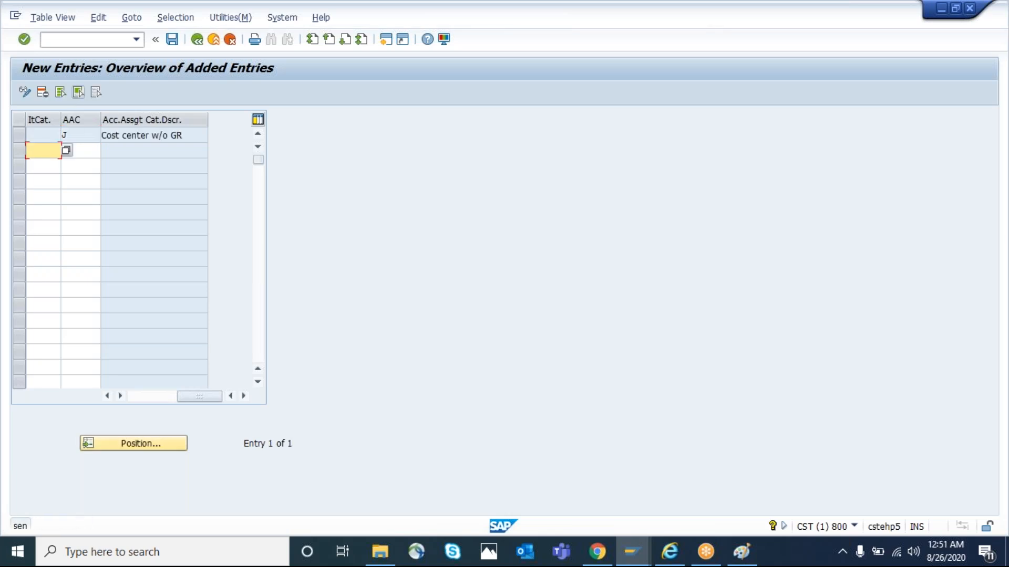
{"action": "left_click", "coordinate": [173, 40]}
{"action": "left_click", "coordinate": [216, 250]}
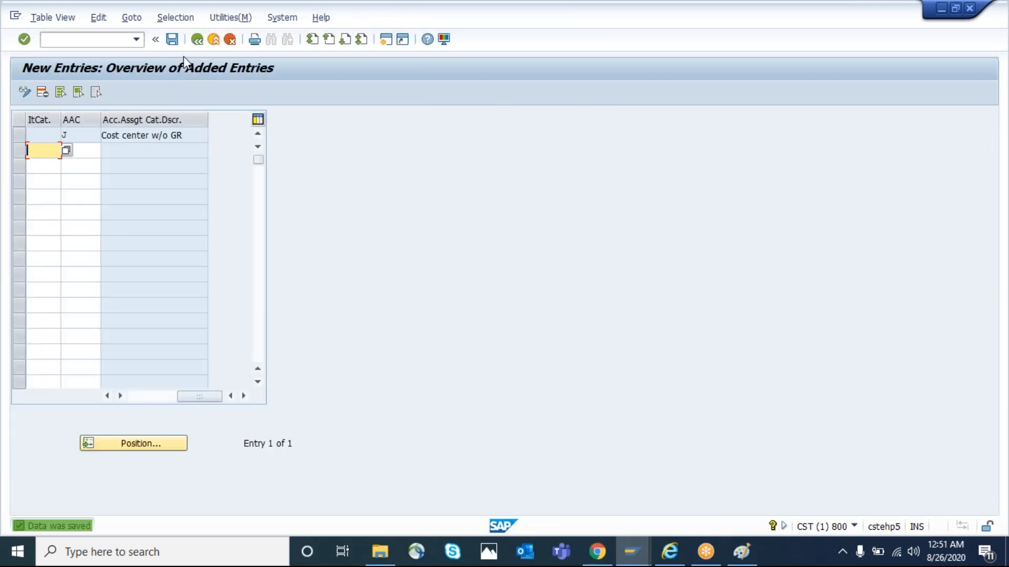
Return to the purchase order session, check the order for errors and close the message list.
{"action": "left_click", "coordinate": [197, 40]}
{"action": "key", "text": "alt+Tab"}
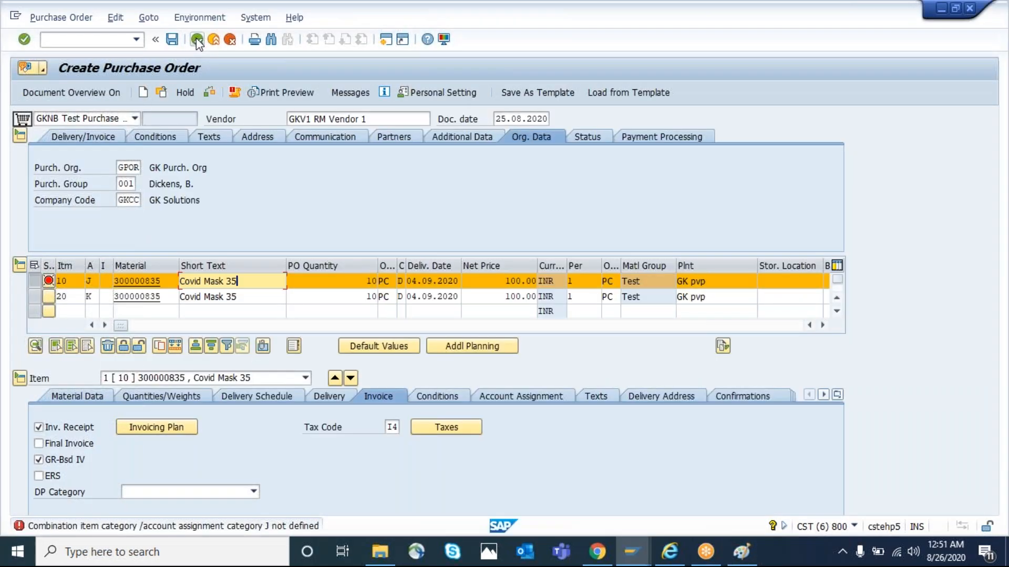
{"action": "left_click", "coordinate": [214, 93]}
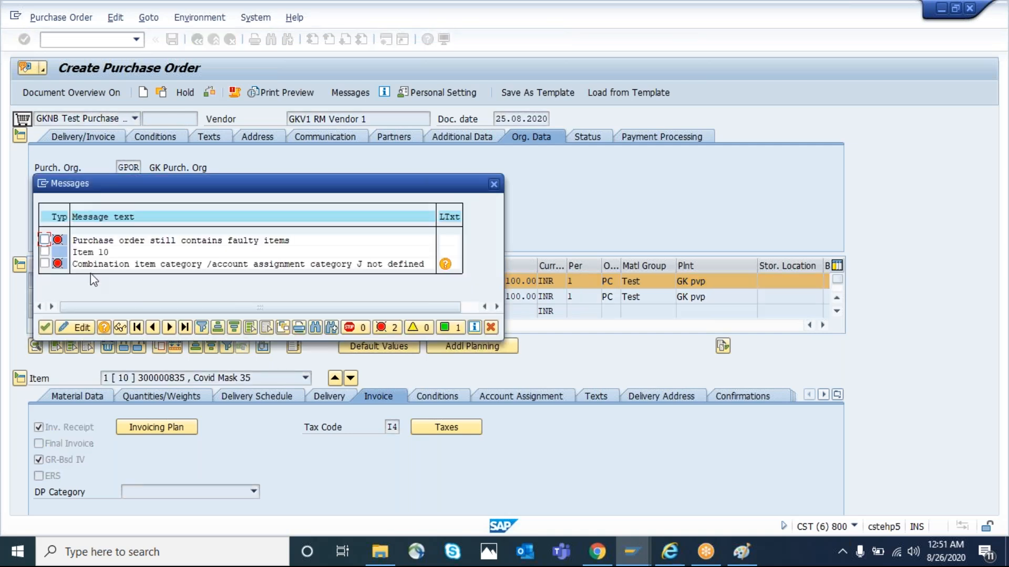
{"action": "left_click", "coordinate": [45, 327]}
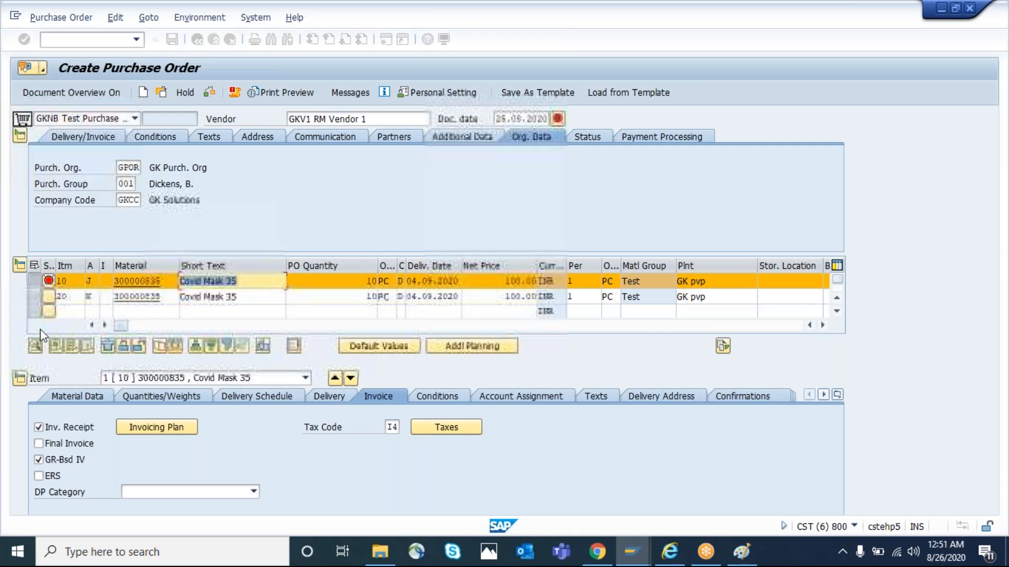
Start a new purchase order with transaction /NME21N and set its document type to GKNB Test Purchase Order.
{"action": "left_click", "coordinate": [83, 40]}
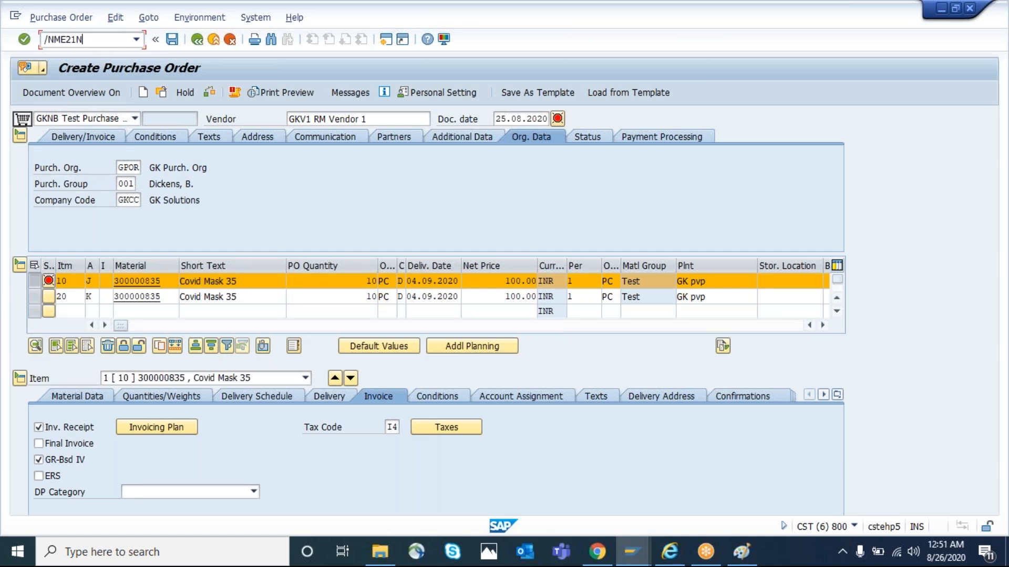
{"action": "type", "text": "/NME21N"}
{"action": "key", "text": "Return"}
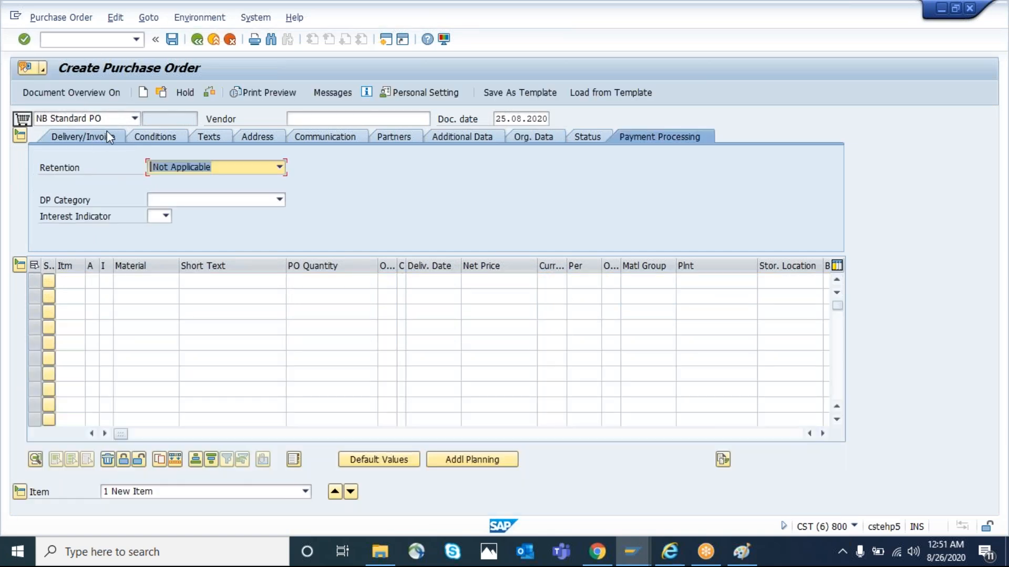
{"action": "left_click", "coordinate": [106, 120]}
{"action": "scroll", "coordinate": [106, 120], "scroll_direction": "up", "scroll_amount": 3}
{"action": "key", "text": "g"}
{"action": "key", "text": "Return"}
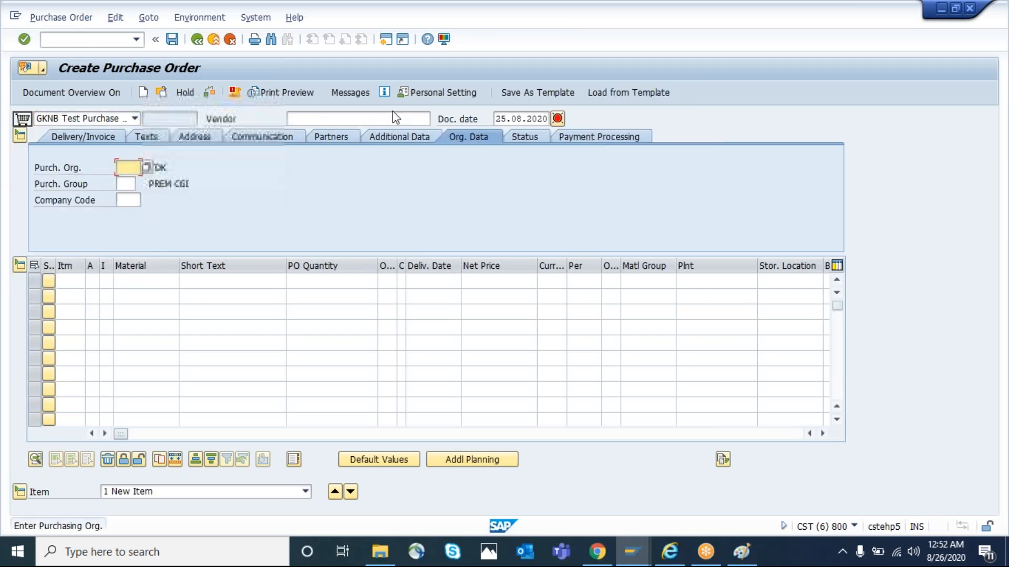
Fill the header with vendor GKV1, purchasing organization GPOR and purchasing group 001.
{"action": "left_click", "coordinate": [341, 119]}
{"action": "type", "text": "gkv1"}
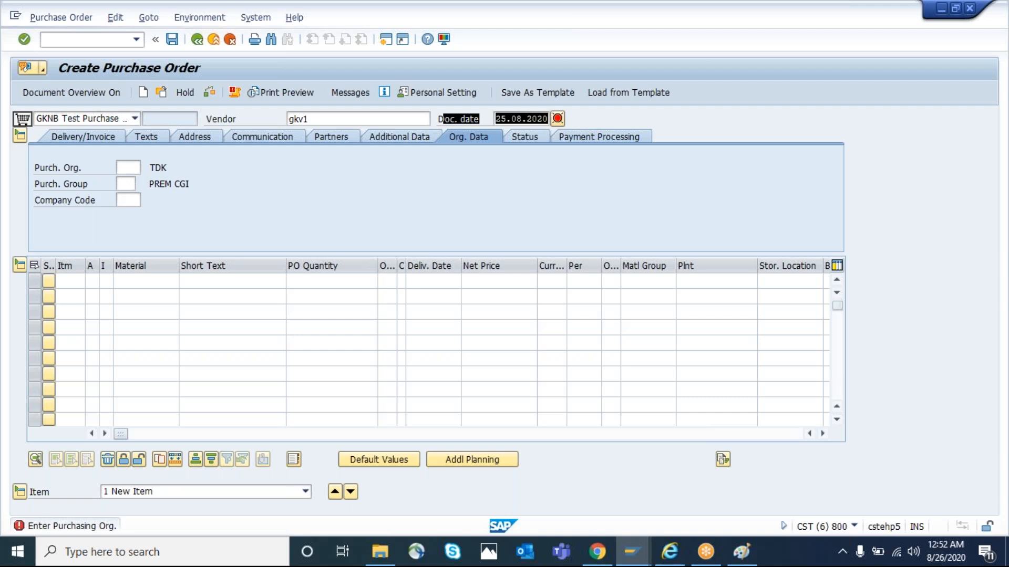
{"action": "key", "text": "Return"}
{"action": "type", "text": "gpor"}
{"action": "key", "text": "Tab"}
{"action": "type", "text": "001"}
{"action": "key", "text": "Return"}
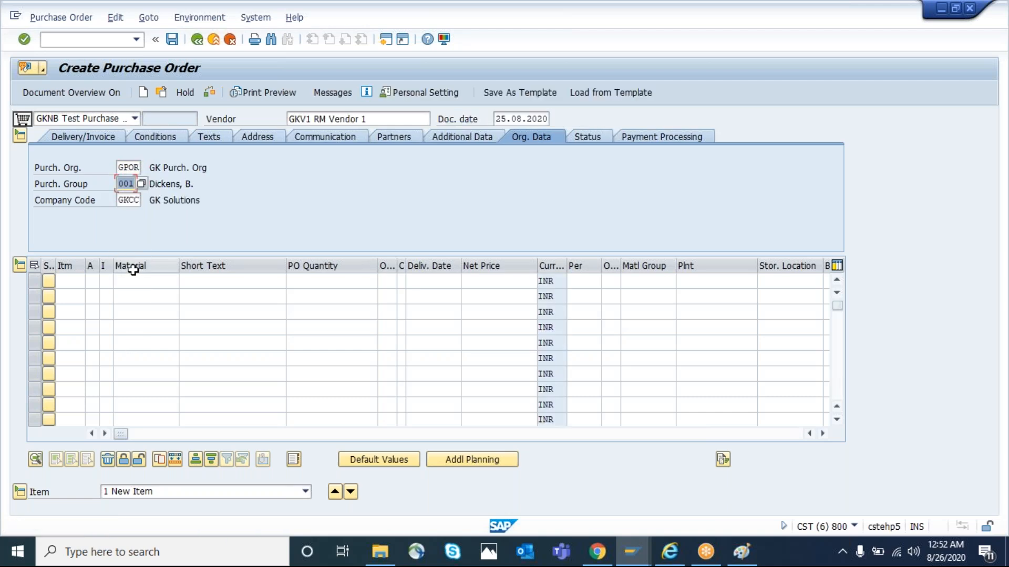
Add an order item for material 300000835 with plant GKP1 and a quantity of 10.
{"action": "left_click", "coordinate": [124, 279]}
{"action": "type", "text": "300000835"}
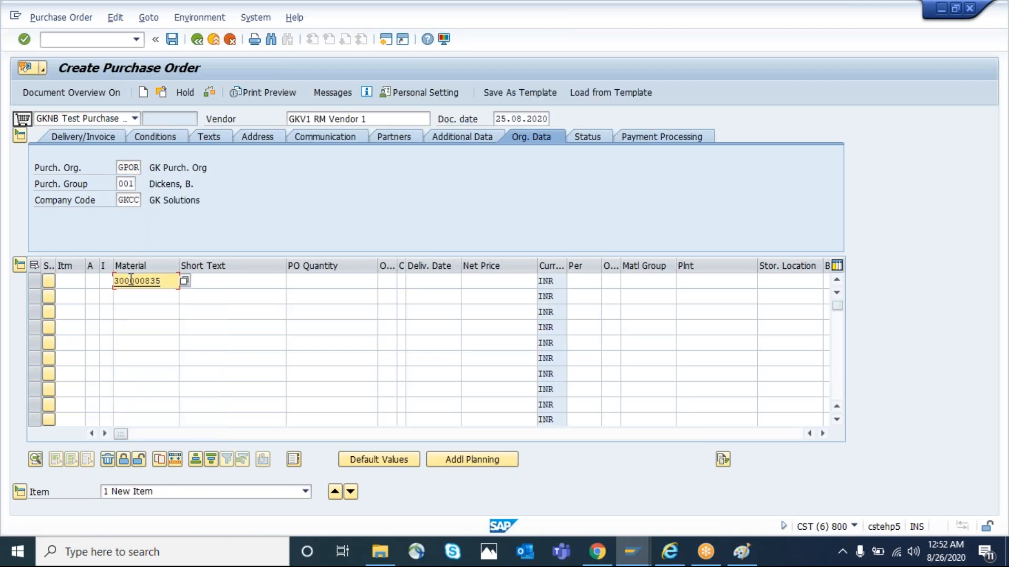
{"action": "left_click", "coordinate": [700, 281]}
{"action": "type", "text": "gkp1"}
{"action": "key", "text": "Return"}
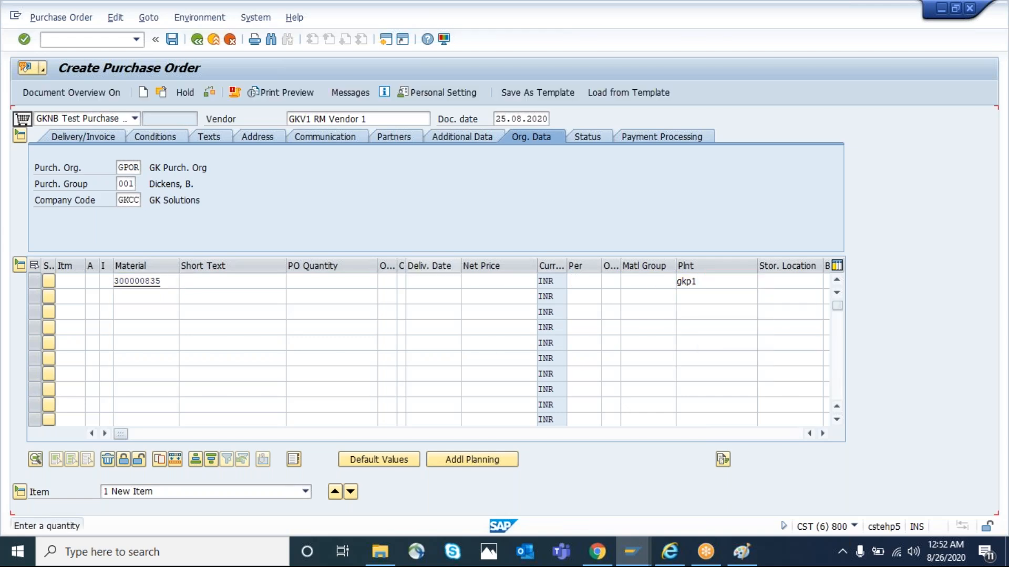
{"action": "type", "text": "10"}
{"action": "key", "text": "Return"}
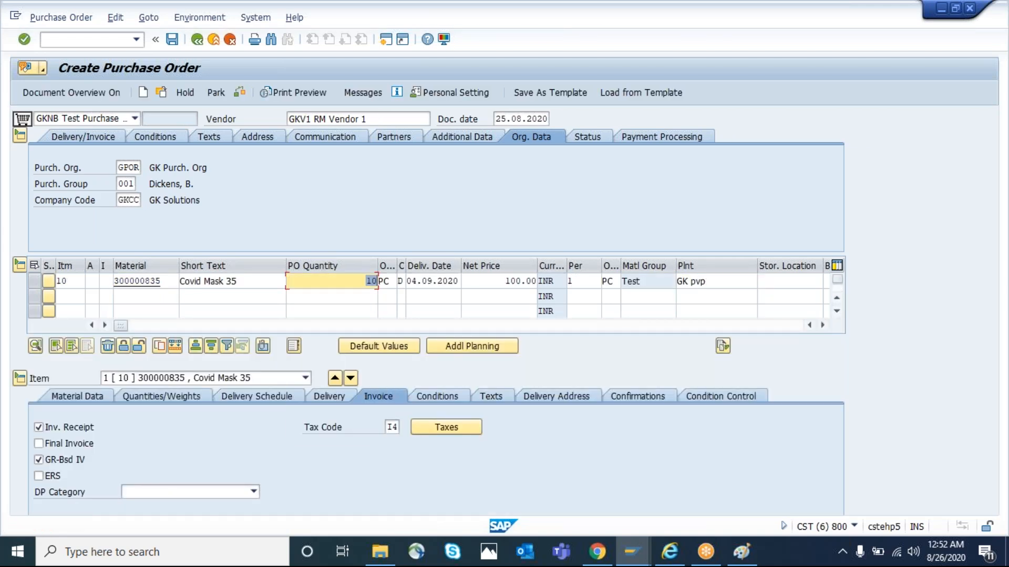
Duplicate item 10 and set account assignment category J on item 10 and K on item 20.
{"action": "left_click", "coordinate": [34, 281]}
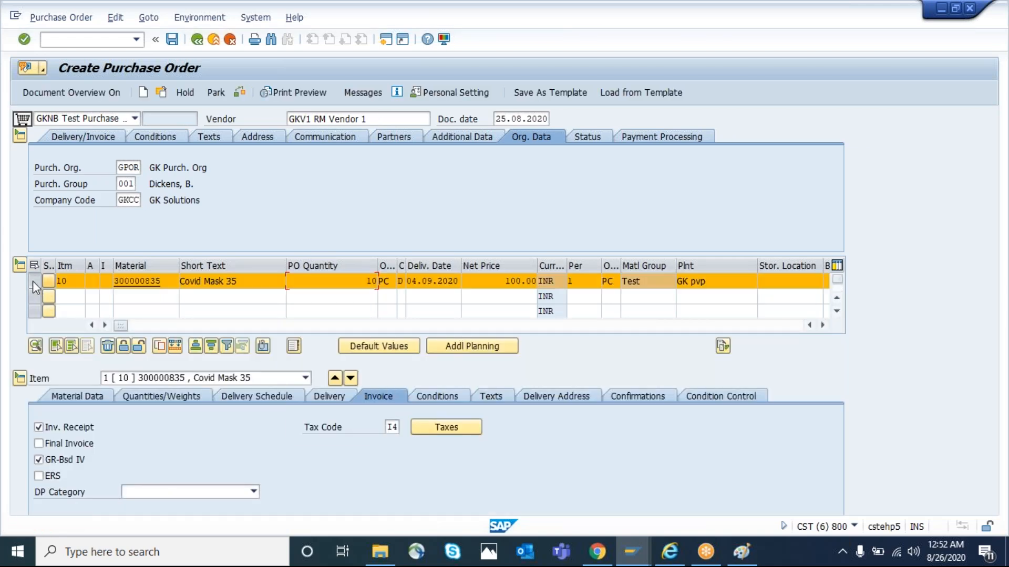
{"action": "left_click", "coordinate": [159, 346]}
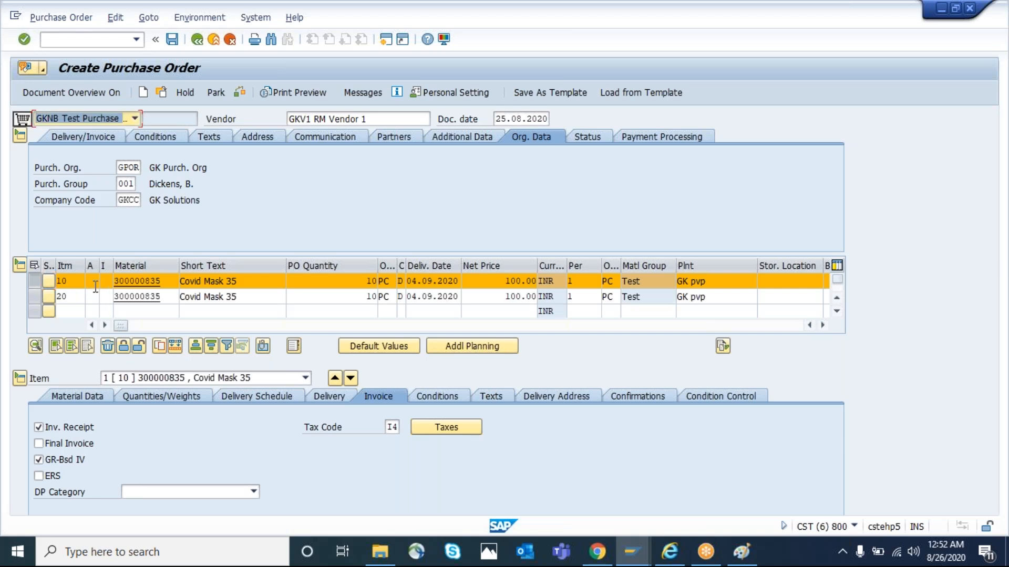
{"action": "left_click", "coordinate": [93, 286]}
{"action": "type", "text": "J"}
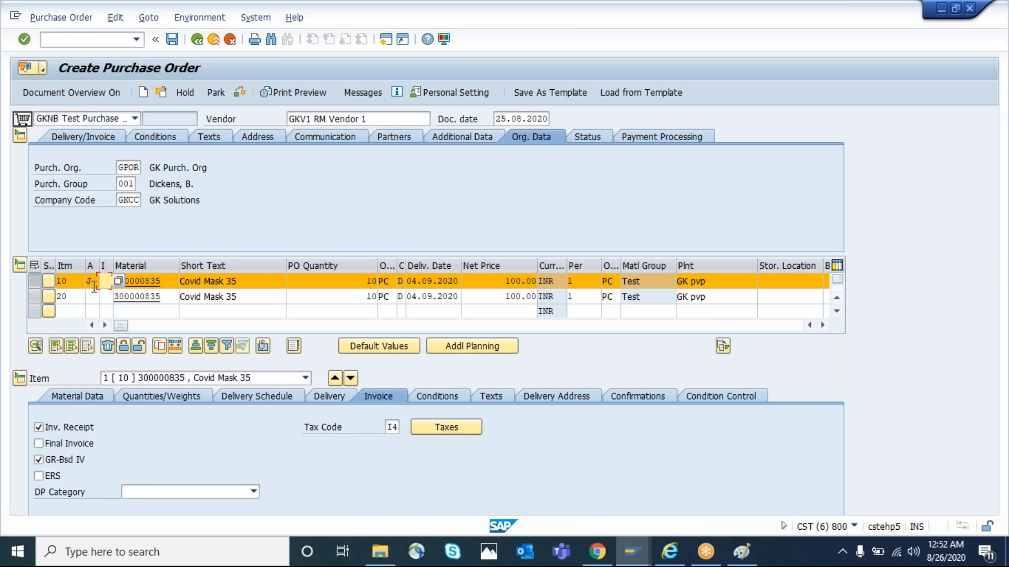
{"action": "key", "text": "Down"}
{"action": "type", "text": "K"}
{"action": "key", "text": "Return"}
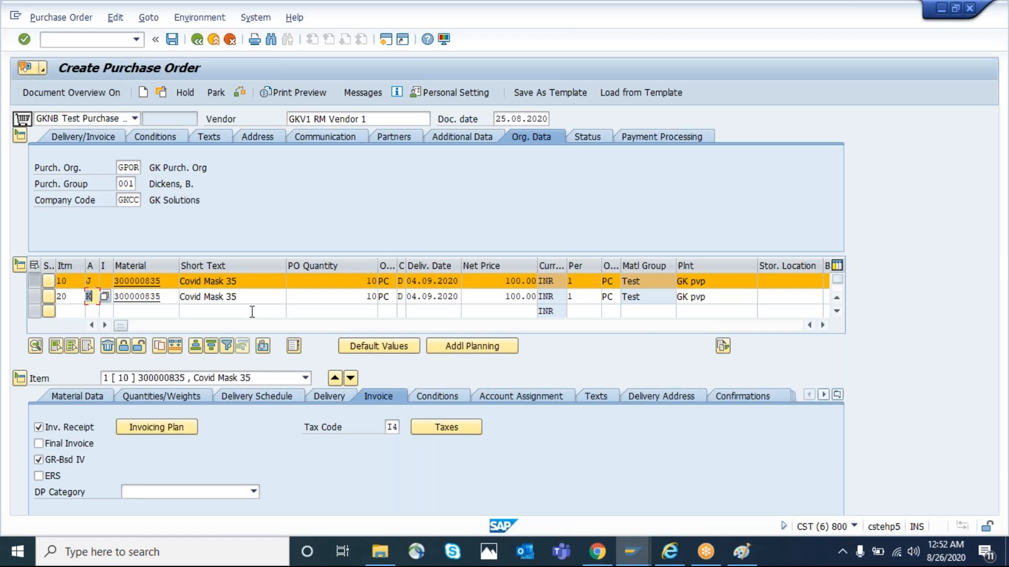
Check the purchase order, then review item 10's account assignment and delivery details.
{"action": "left_click", "coordinate": [240, 93]}
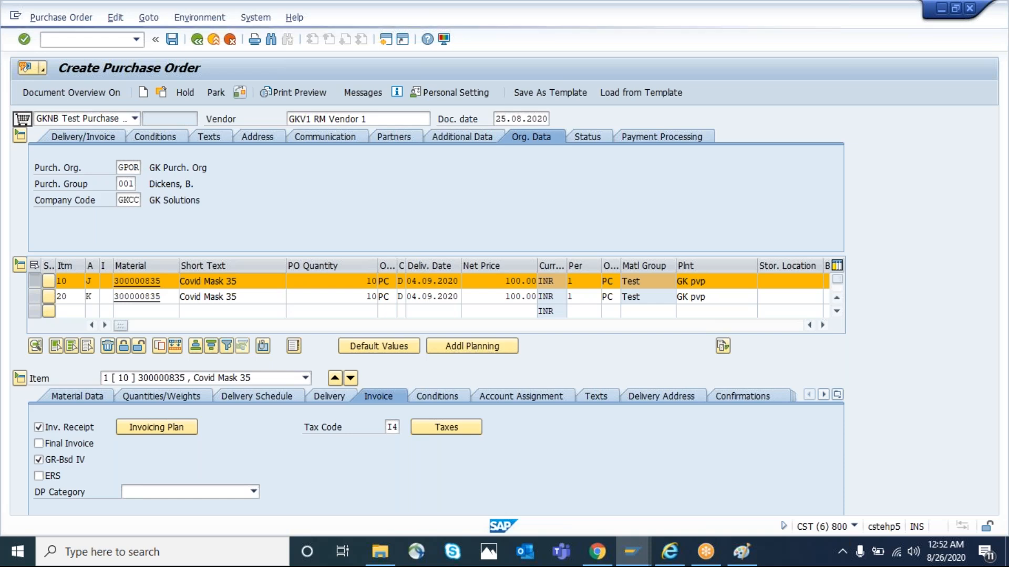
{"action": "left_click", "coordinate": [45, 312]}
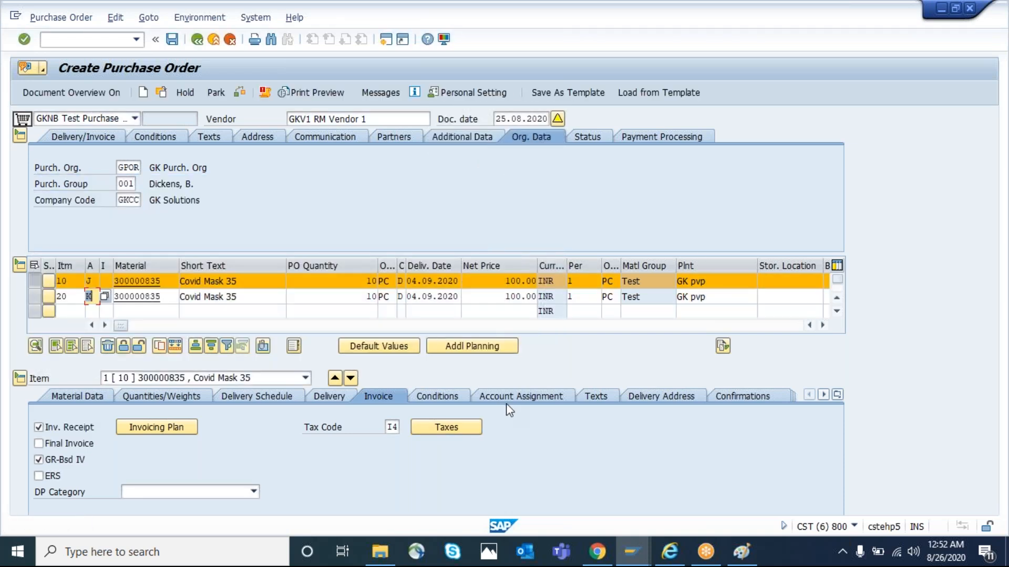
{"action": "left_click", "coordinate": [515, 396]}
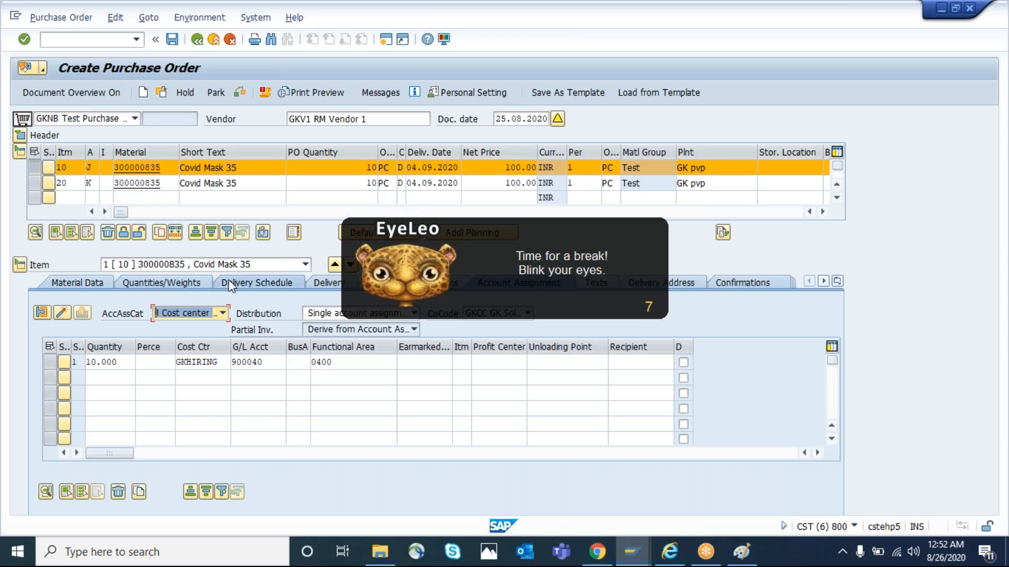
{"action": "left_click", "coordinate": [319, 286]}
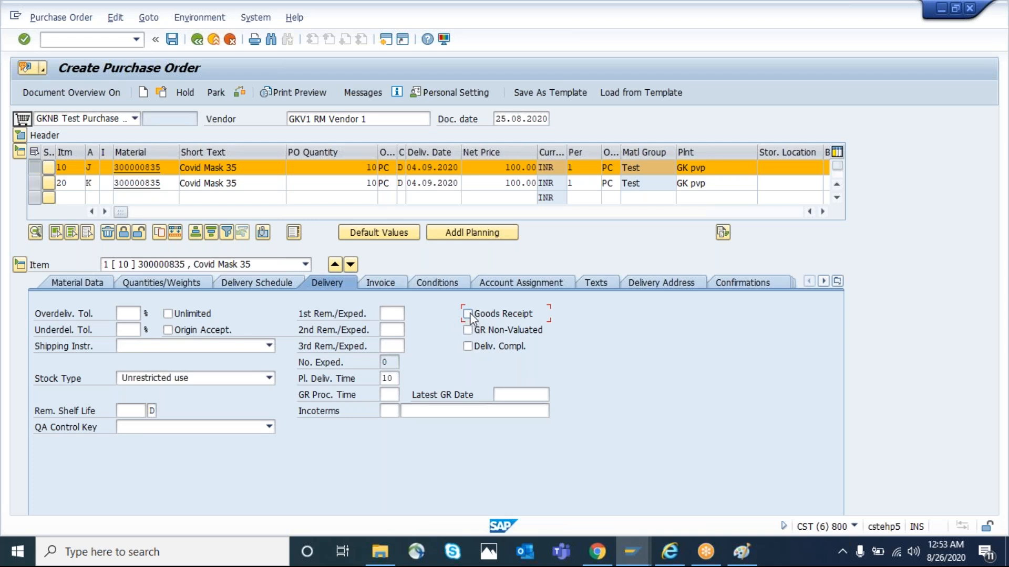
Display item 20's delivery details, leave only its row selected, and copy a screenshot of the Goods Receipt settings to the clipboard.
{"action": "left_click", "coordinate": [350, 265]}
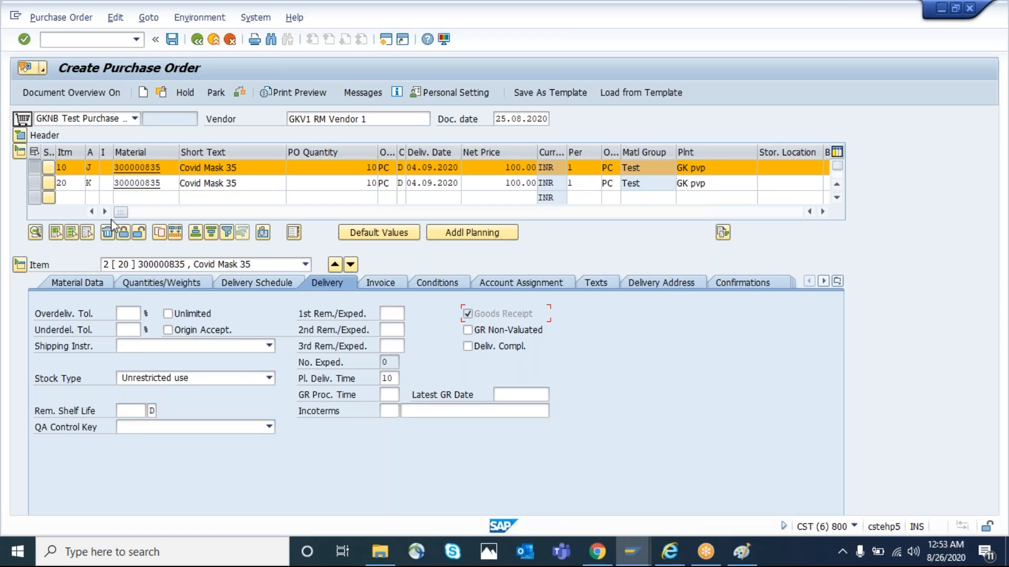
{"action": "left_click", "coordinate": [36, 183]}
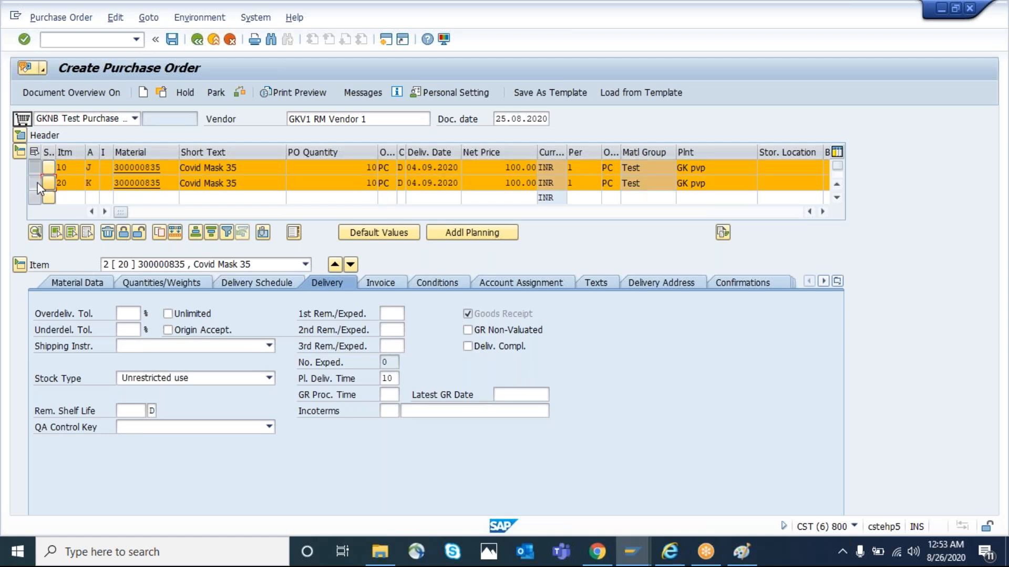
{"action": "left_click", "coordinate": [38, 168]}
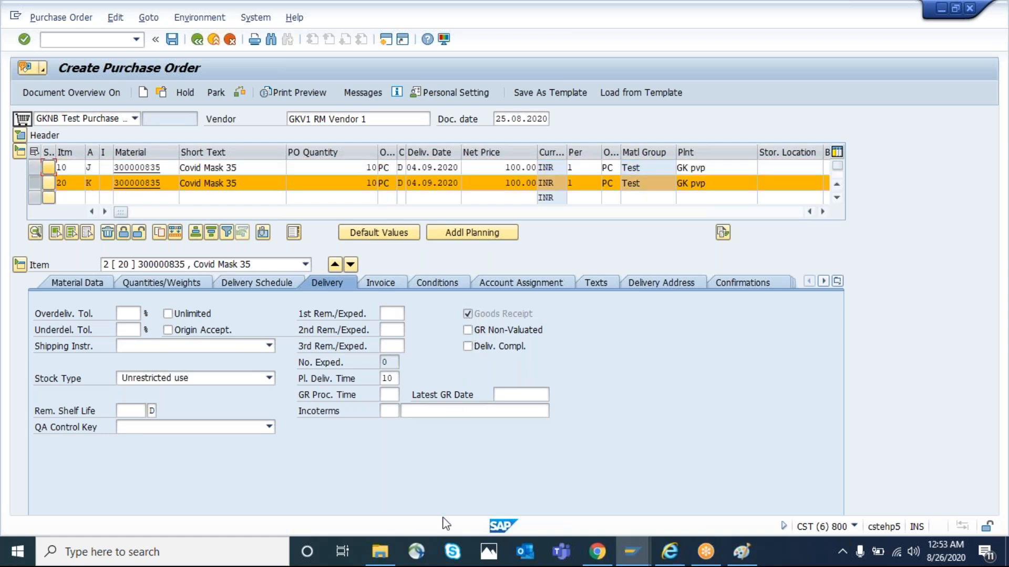
{"action": "key", "text": "Print"}
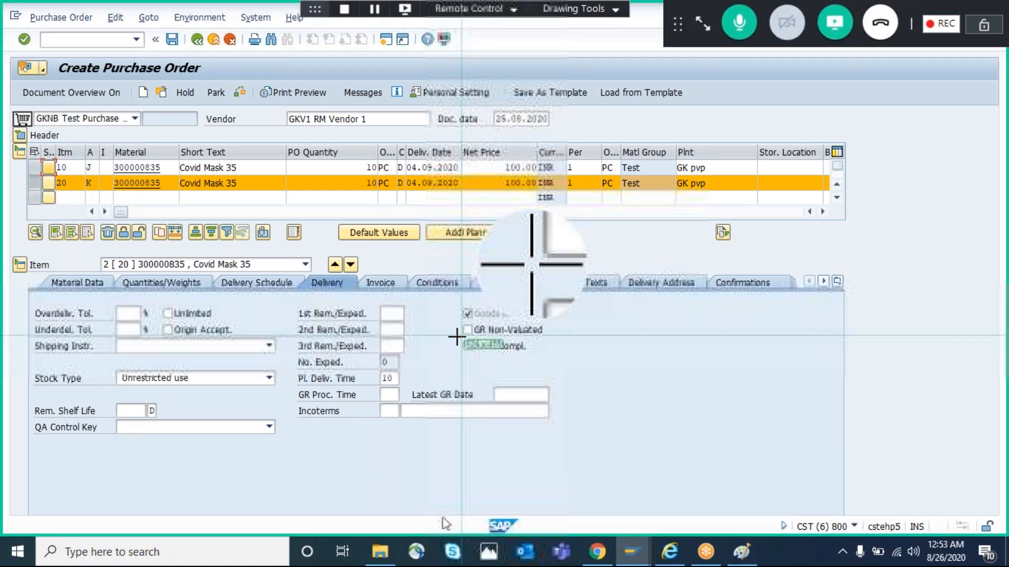
{"action": "left_click_drag", "start_coordinate": [279, 259], "coordinate": [583, 379]}
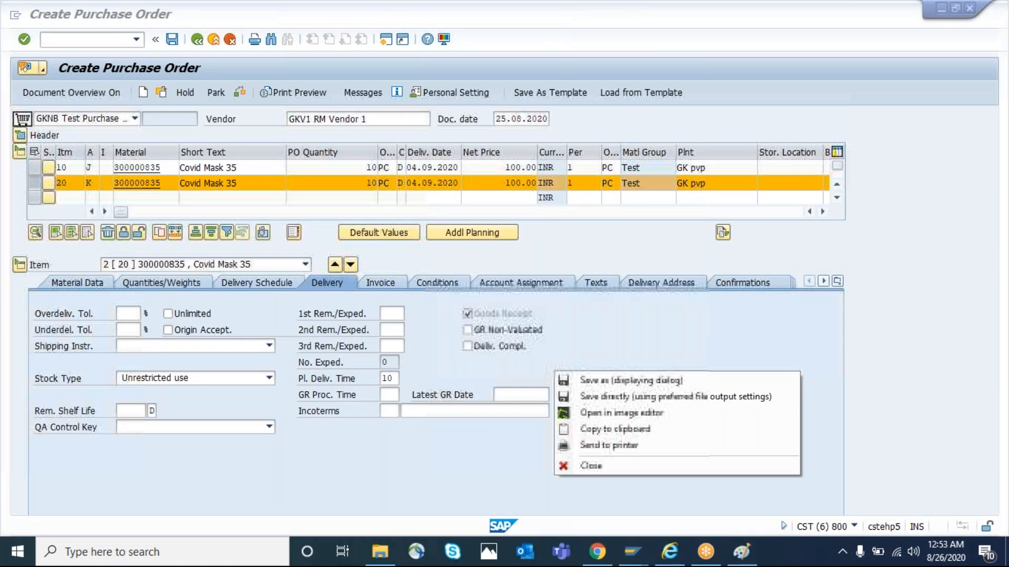
{"action": "left_click", "coordinate": [613, 433]}
Switch to Paint, widen the canvas to about 1301 px, and paste the capture beside the category K settings.
{"action": "key", "text": "alt+Tab"}
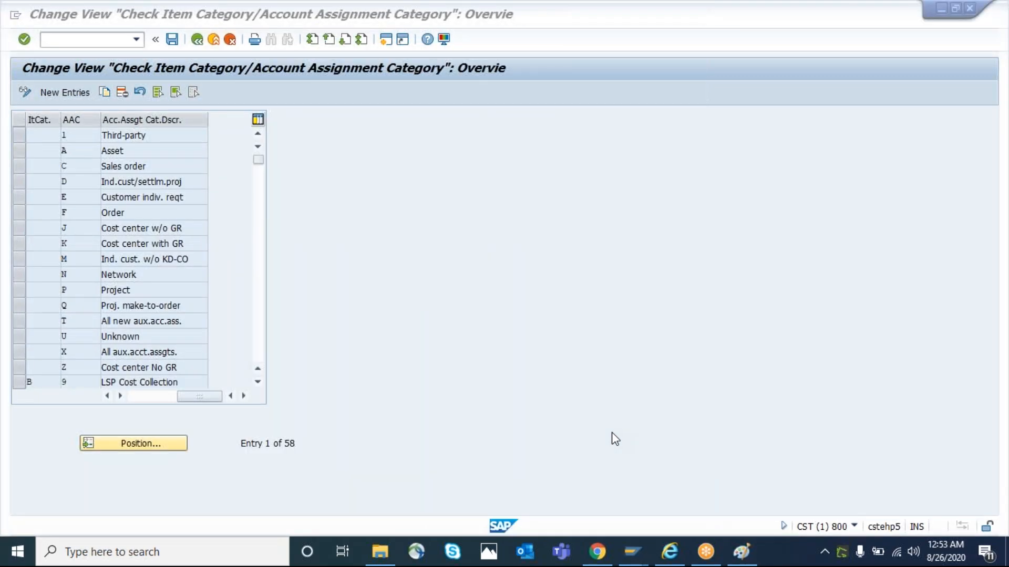
{"action": "key", "text": "alt+Tab"}
{"action": "key", "text": "alt+Tab"}
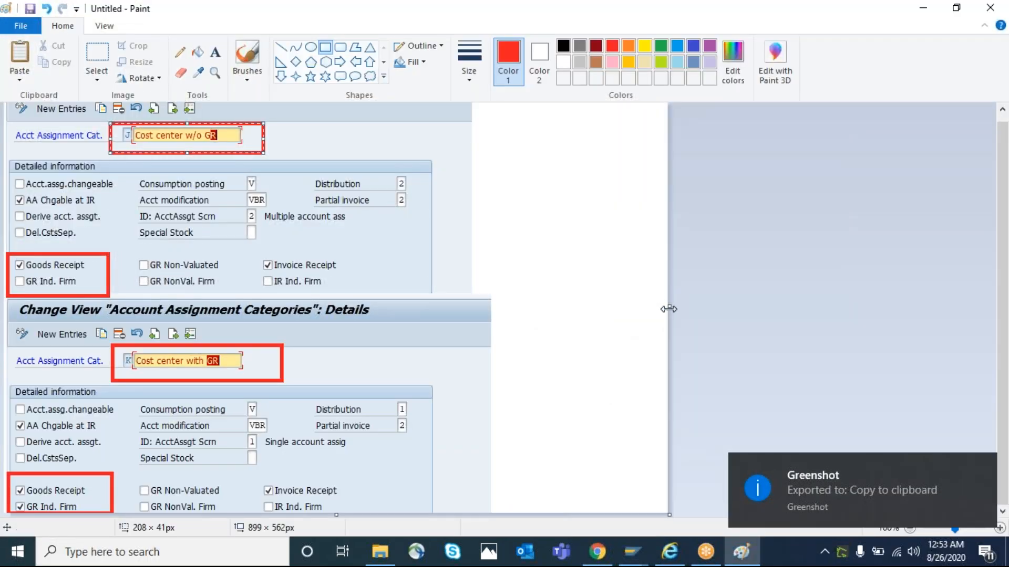
{"action": "left_click_drag", "start_coordinate": [668, 309], "coordinate": [966, 309]}
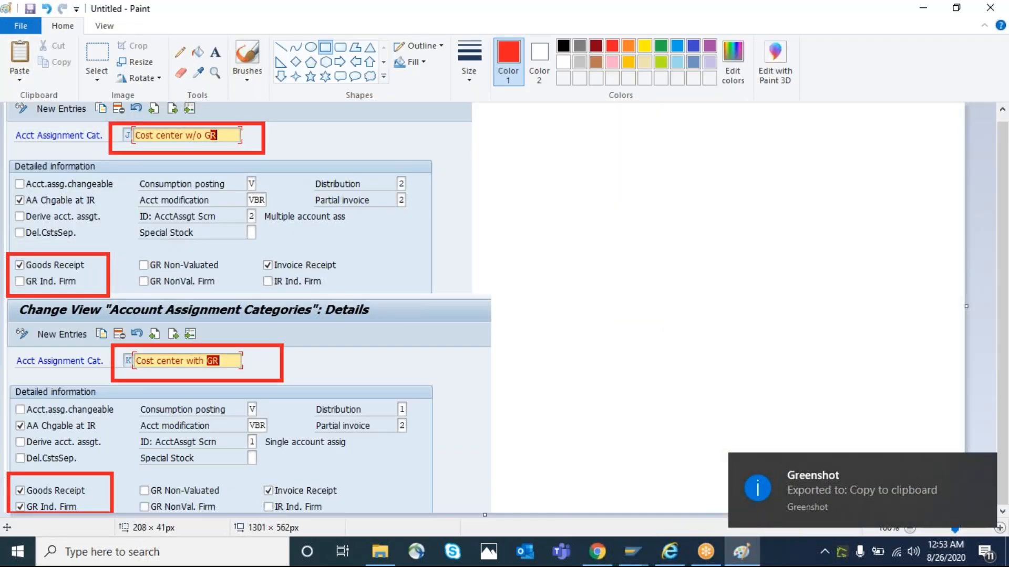
{"action": "key", "text": "ctrl+v"}
{"action": "left_click_drag", "start_coordinate": [199, 195], "coordinate": [665, 393]}
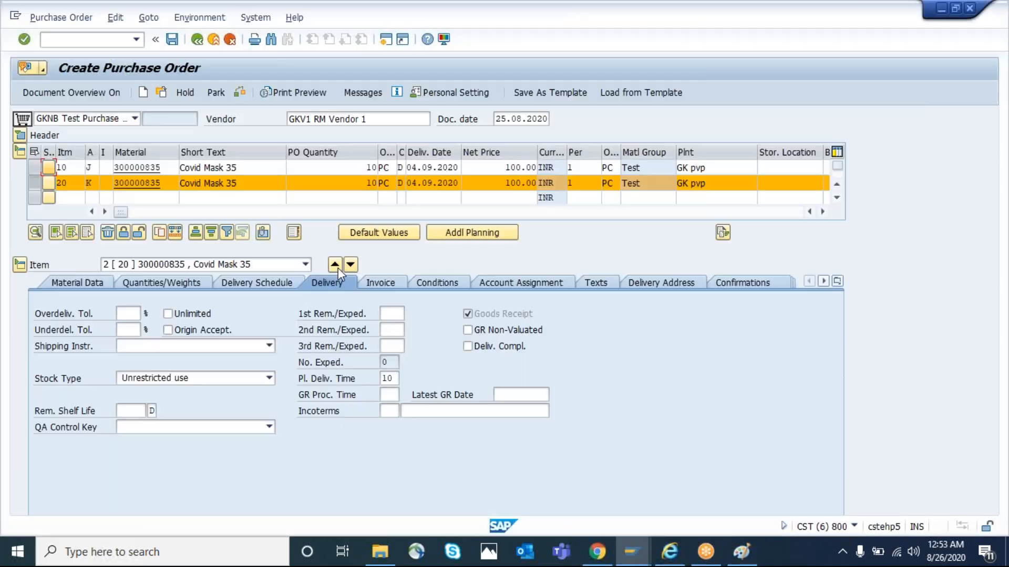
Display item 10's delivery details in SAP and copy a screenshot of the Goods Receipt settings to the clipboard.
{"action": "left_click", "coordinate": [335, 265]}
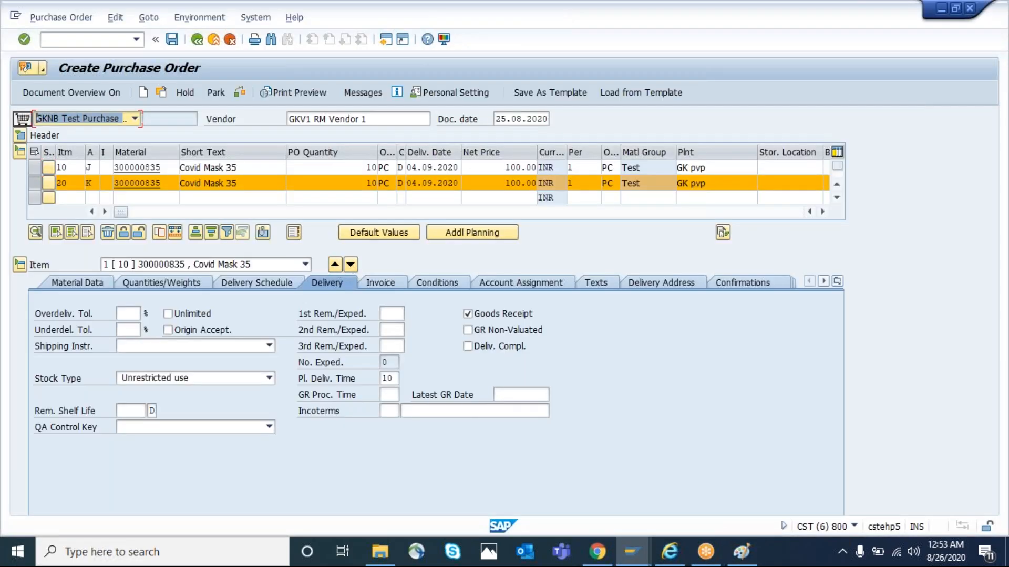
{"action": "key", "text": "Print"}
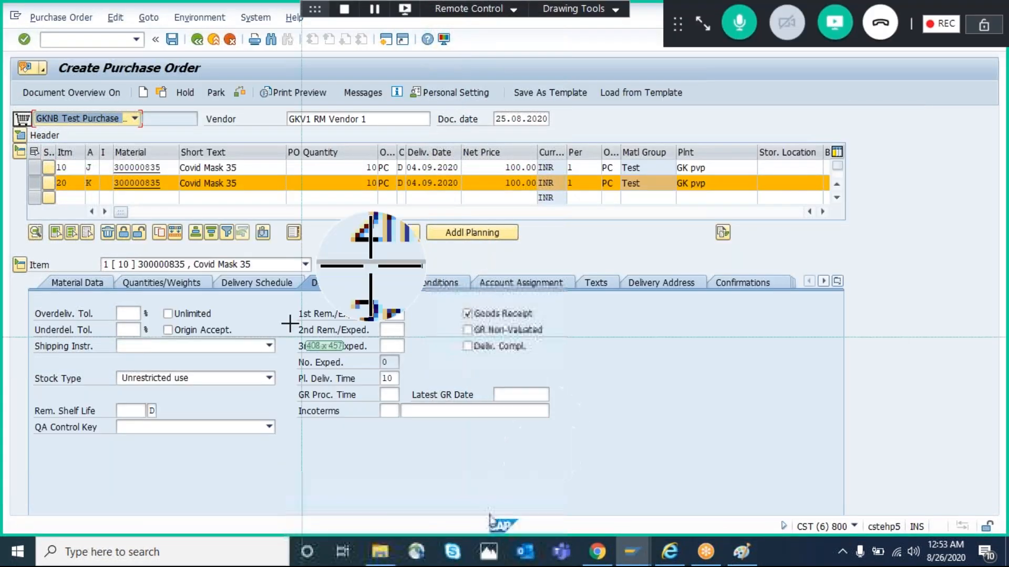
{"action": "left_click_drag", "start_coordinate": [281, 260], "coordinate": [674, 410]}
{"action": "left_click", "coordinate": [692, 460]}
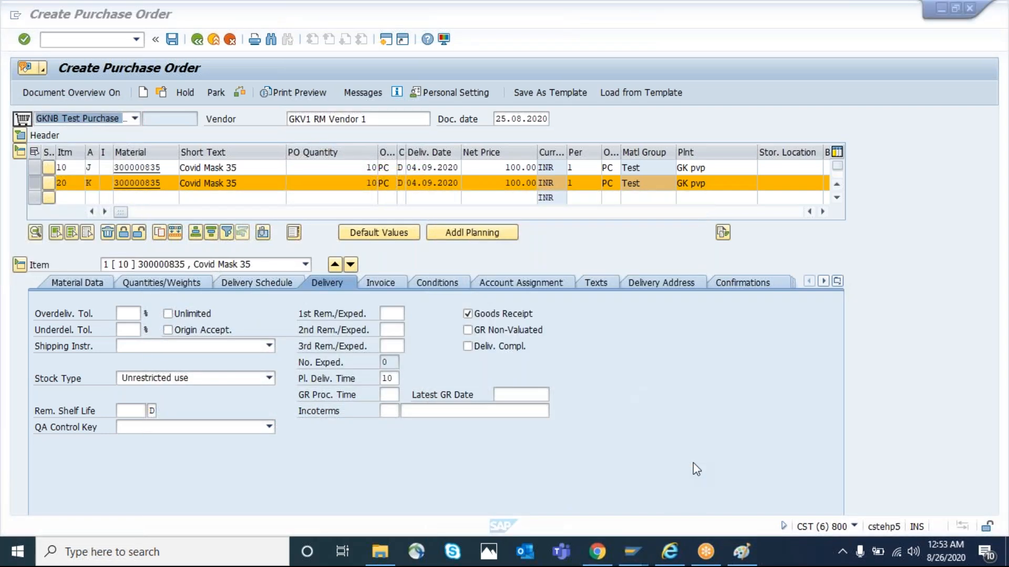
Switch to Paint and paste the item 10 capture beside the category J settings, above the item 20 capture.
{"action": "key", "text": "alt+Tab"}
{"action": "key", "text": "Tab"}
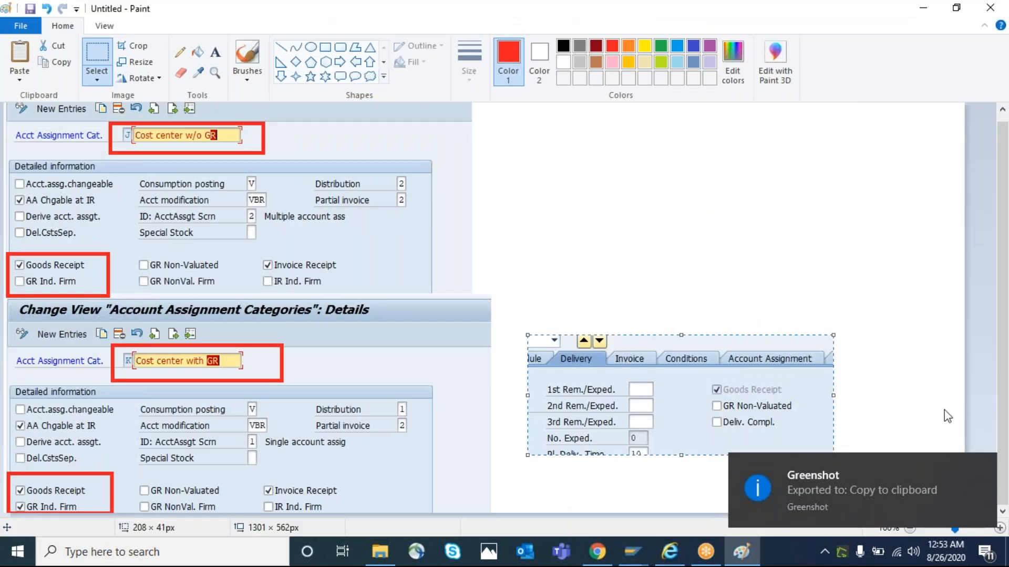
{"action": "key", "text": "ctrl+v"}
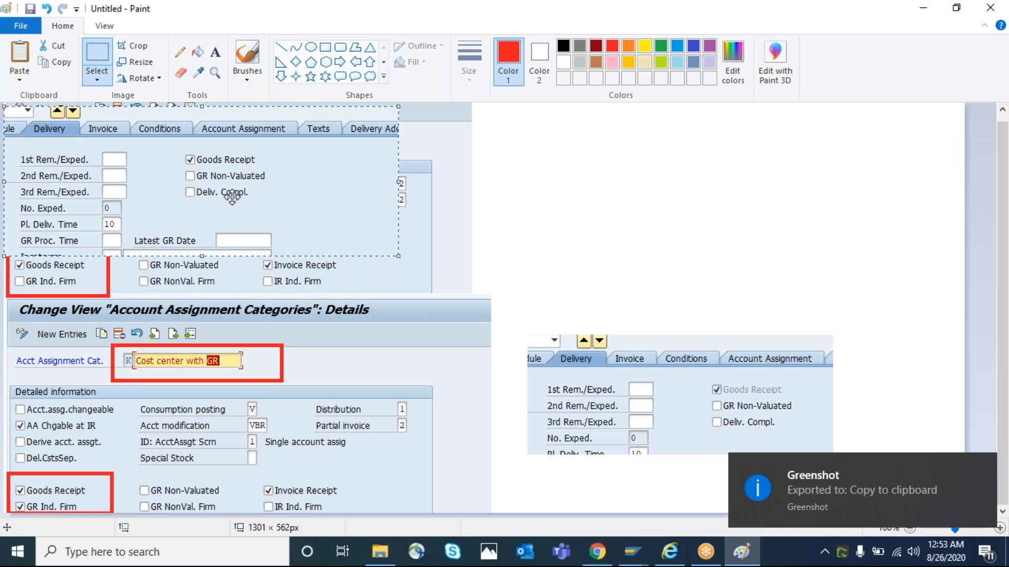
{"action": "left_click_drag", "start_coordinate": [195, 179], "coordinate": [719, 195]}
{"action": "left_click", "coordinate": [887, 314]}
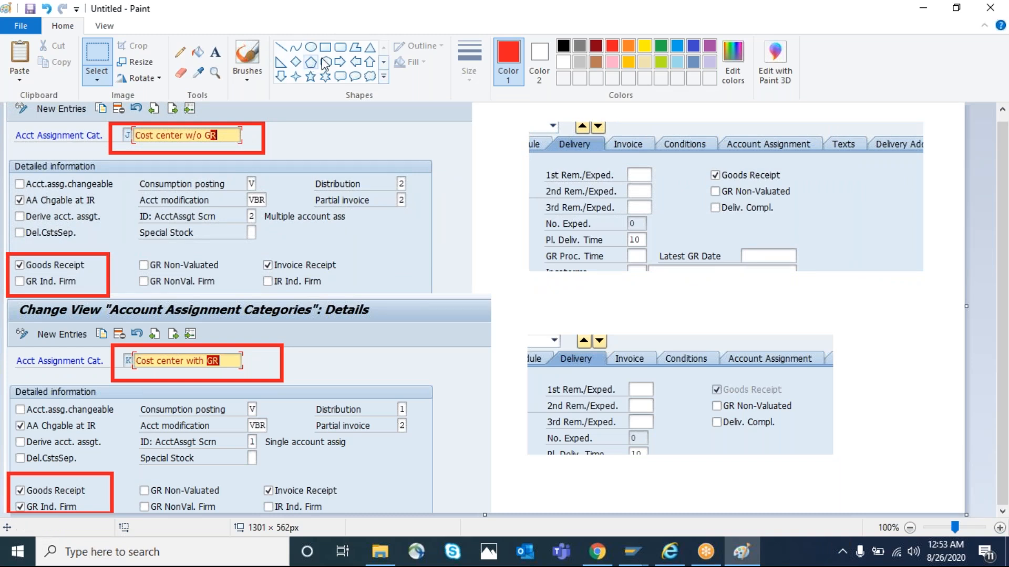
{"action": "mouse_move", "coordinate": [340, 63]}
{"action": "left_click", "coordinate": [341, 64]}
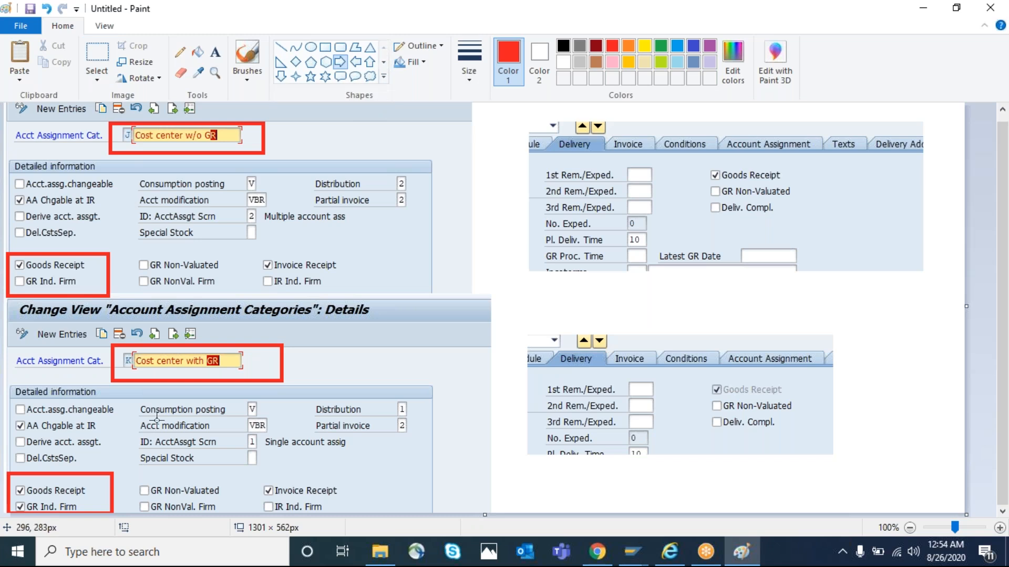
{"action": "left_click_drag", "start_coordinate": [120, 491], "coordinate": [672, 426]}
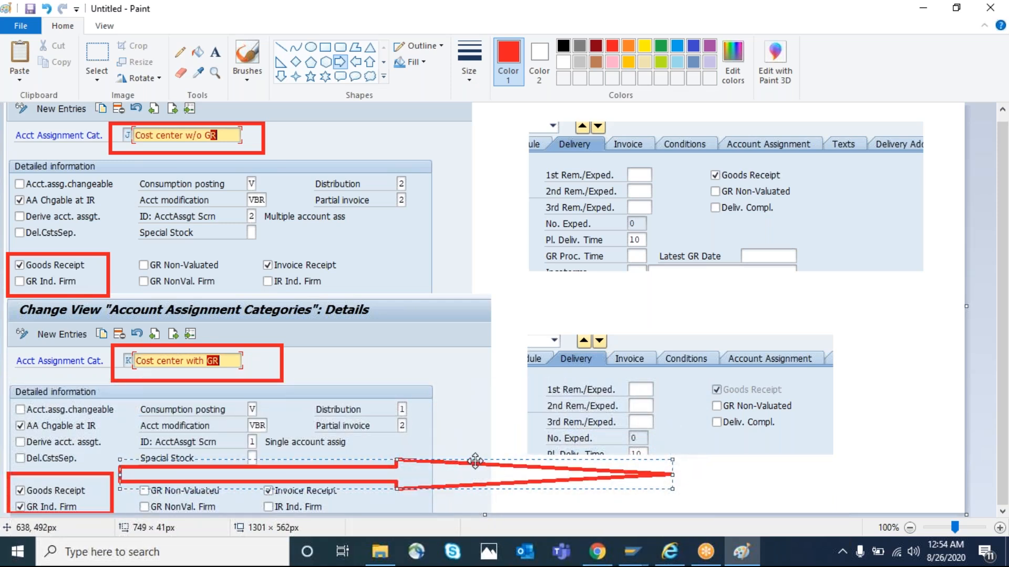
{"action": "key", "text": "Delete"}
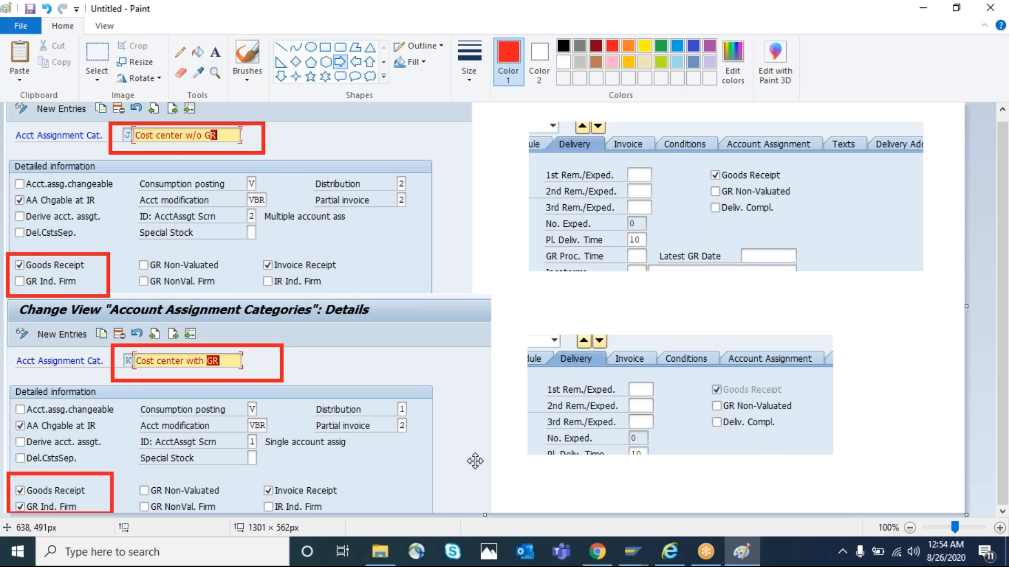
Draw red lines linking the boxed goods receipt settings of categories K and J to the Goods Receipt checkboxes in their delivery captures.
{"action": "left_click", "coordinate": [284, 51]}
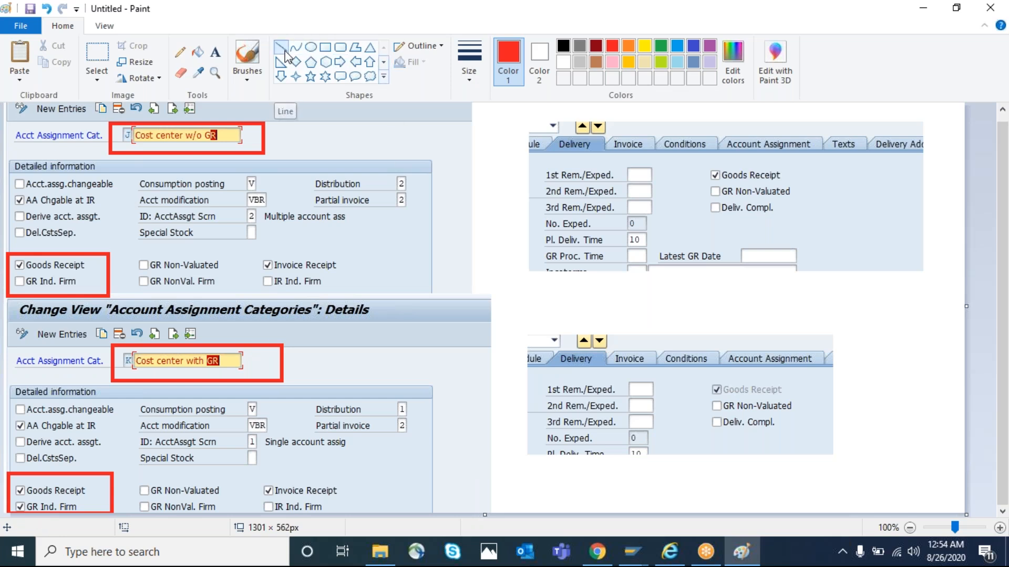
{"action": "mouse_move", "coordinate": [115, 487]}
{"action": "left_mouse_down"}
{"action": "mouse_move", "coordinate": [674, 444]}
{"action": "mouse_move", "coordinate": [709, 390]}
{"action": "left_mouse_up"}
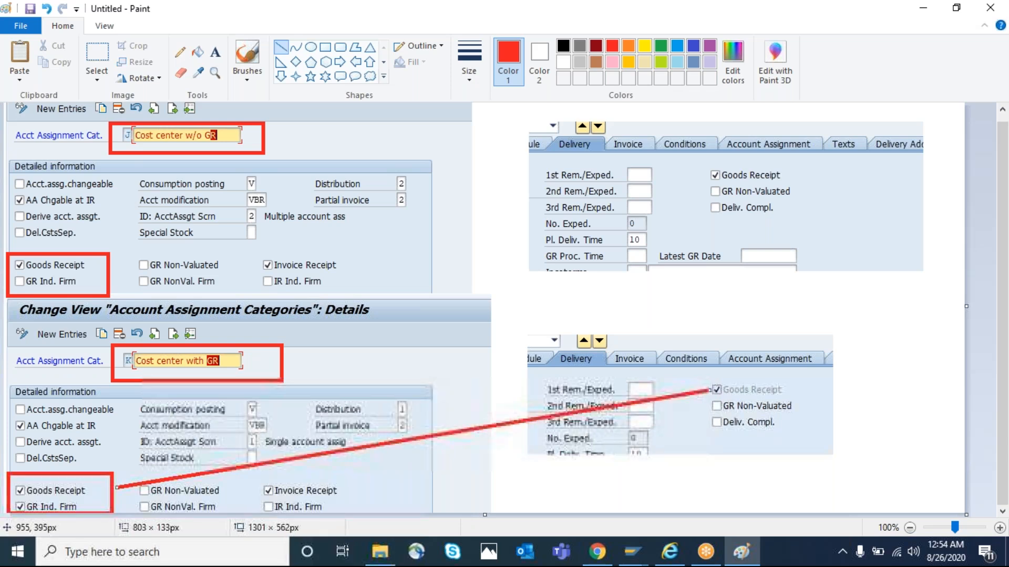
{"action": "mouse_move", "coordinate": [114, 260]}
{"action": "left_mouse_down"}
{"action": "mouse_move", "coordinate": [530, 220]}
{"action": "mouse_move", "coordinate": [709, 176]}
{"action": "left_mouse_up"}
{"action": "left_click", "coordinate": [862, 277]}
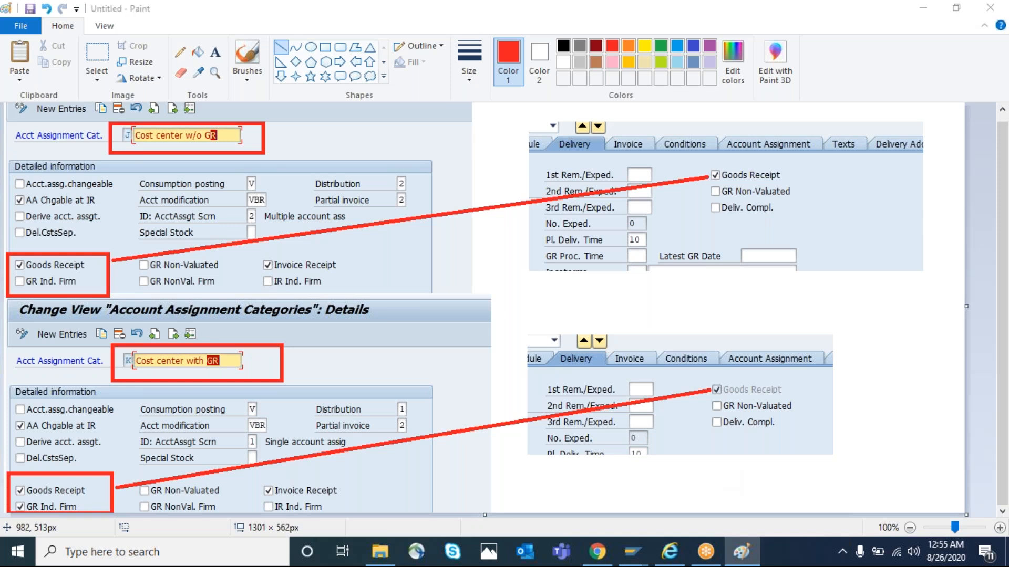
Switch to SAP, return to the IMG structure, and review the Account Assignment activities under Materials Management purchasing.
{"action": "key", "text": "alt+Tab"}
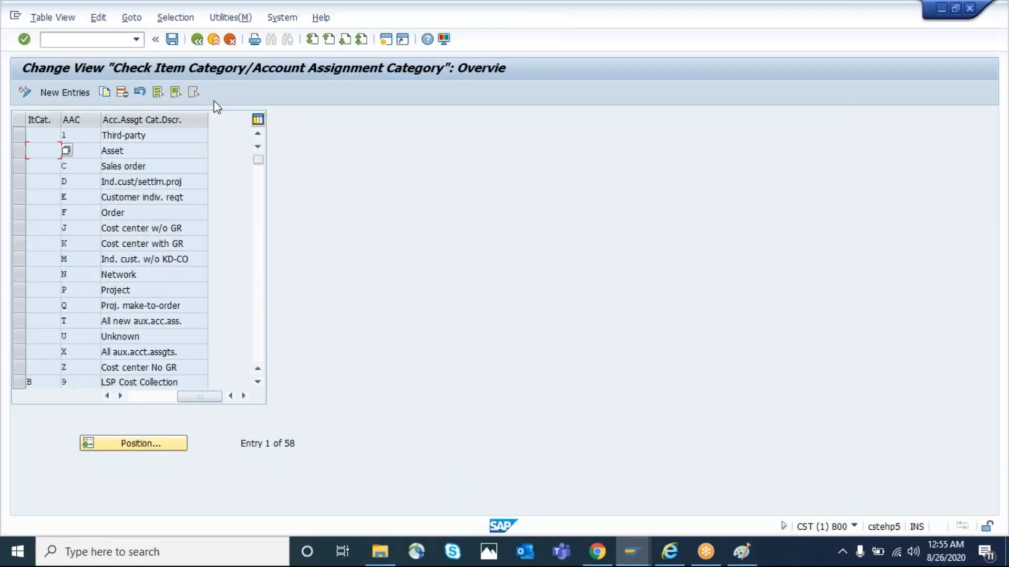
{"action": "left_click", "coordinate": [197, 39]}
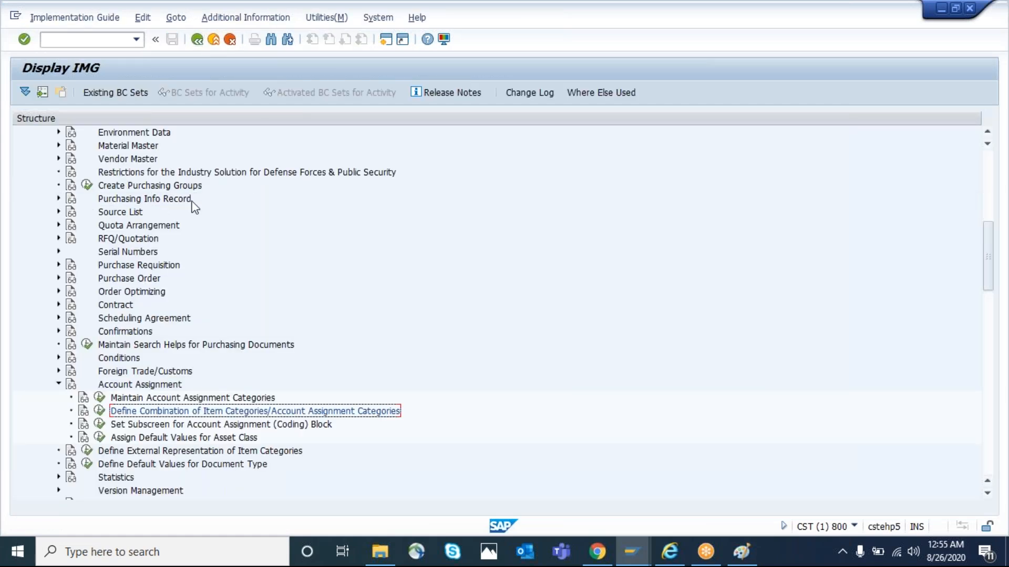
{"action": "scroll", "coordinate": [195, 208], "scroll_direction": "up", "scroll_amount": 2}
{"action": "left_click", "coordinate": [114, 201]}
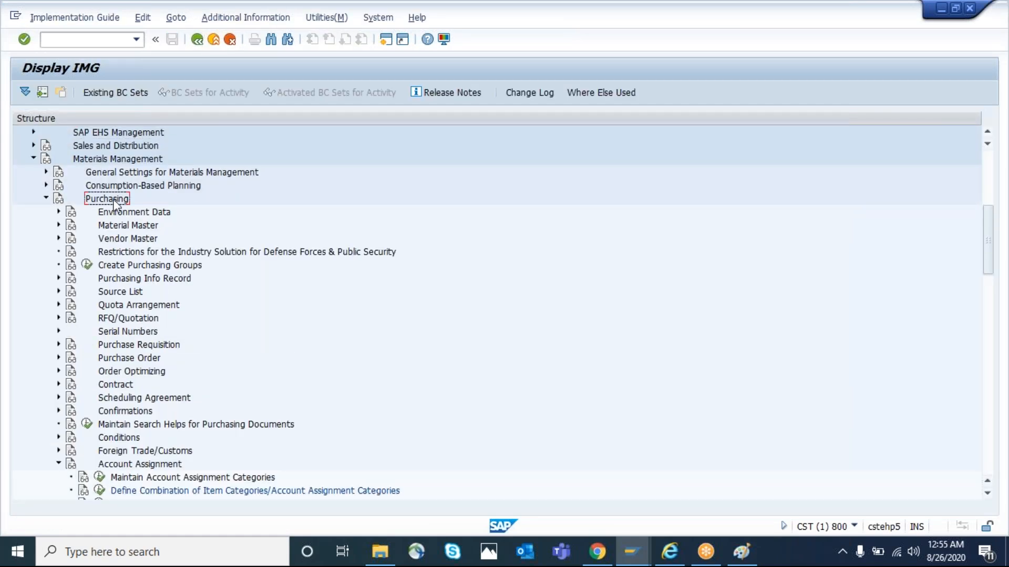
{"action": "left_click", "coordinate": [138, 465]}
{"action": "key", "text": "Down"}
{"action": "key", "text": "Down"}
{"action": "key", "text": "Down"}
{"action": "key", "text": "Down"}
{"action": "key", "text": "Down"}
{"action": "key", "text": "Down"}
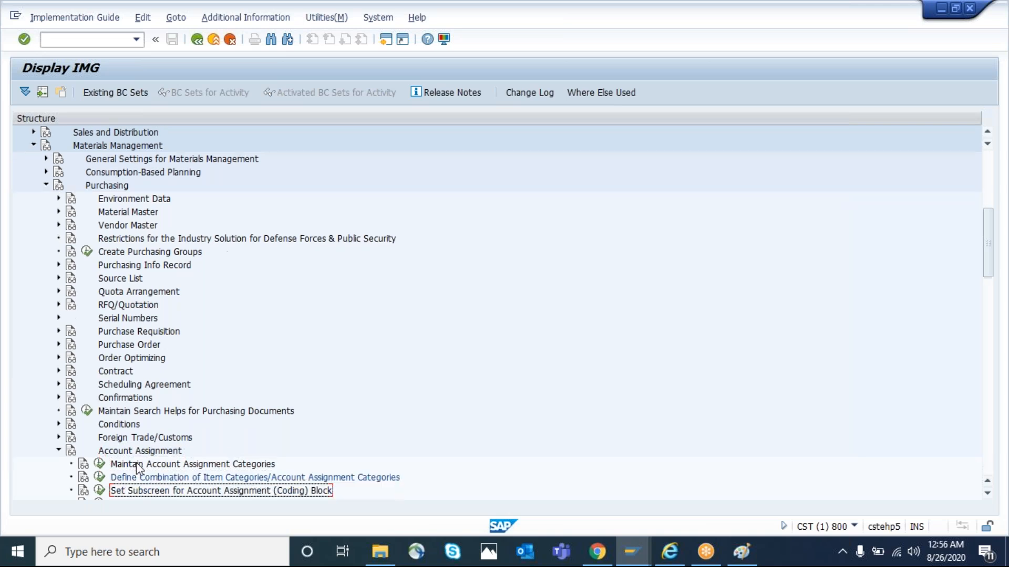
{"action": "left_click", "coordinate": [148, 427]}
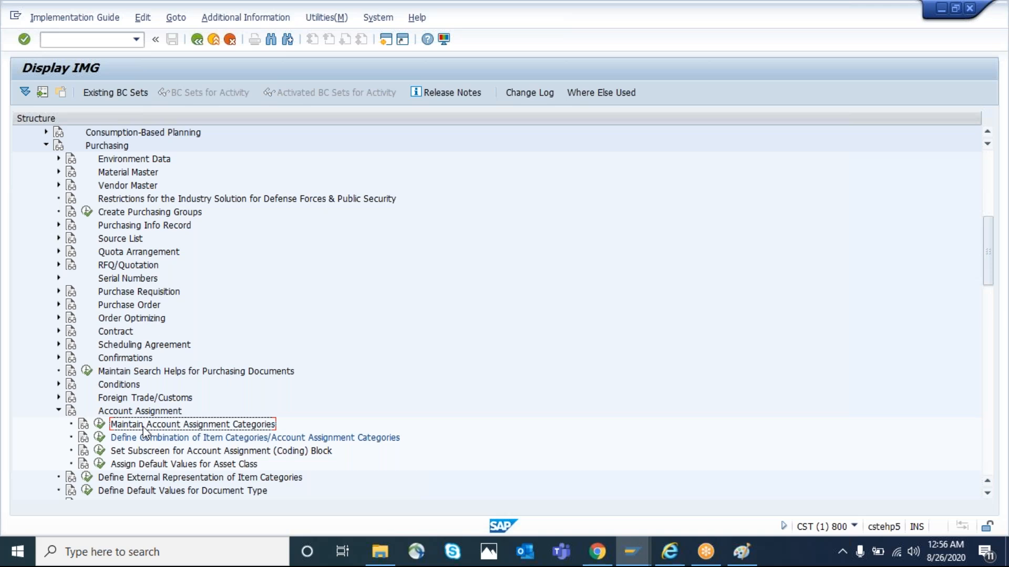
{"action": "left_click", "coordinate": [132, 416]}
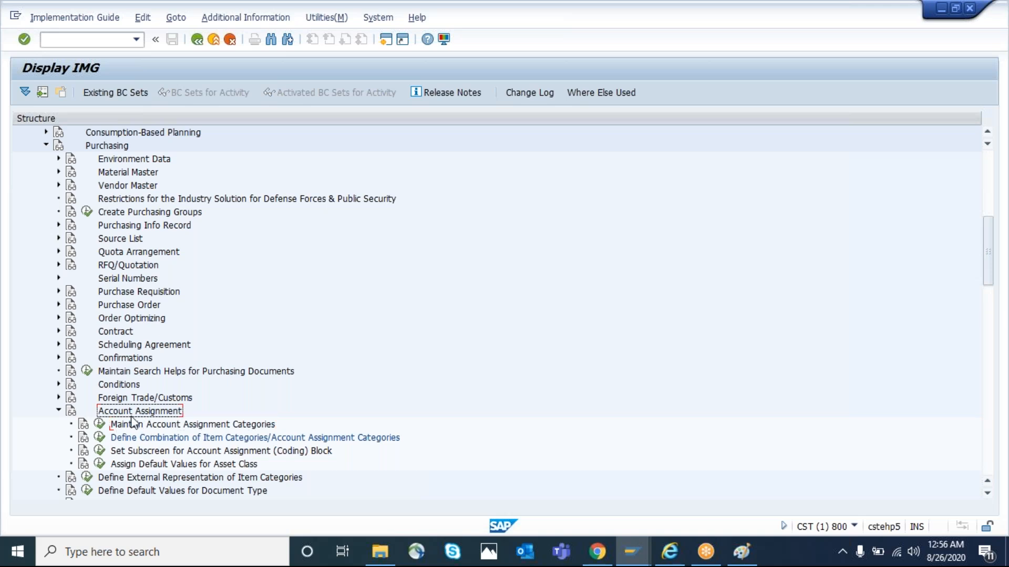
Open the item category and account assignment category combinations, inspect the entry for category J, and return to the IMG structure.
{"action": "left_click", "coordinate": [163, 439]}
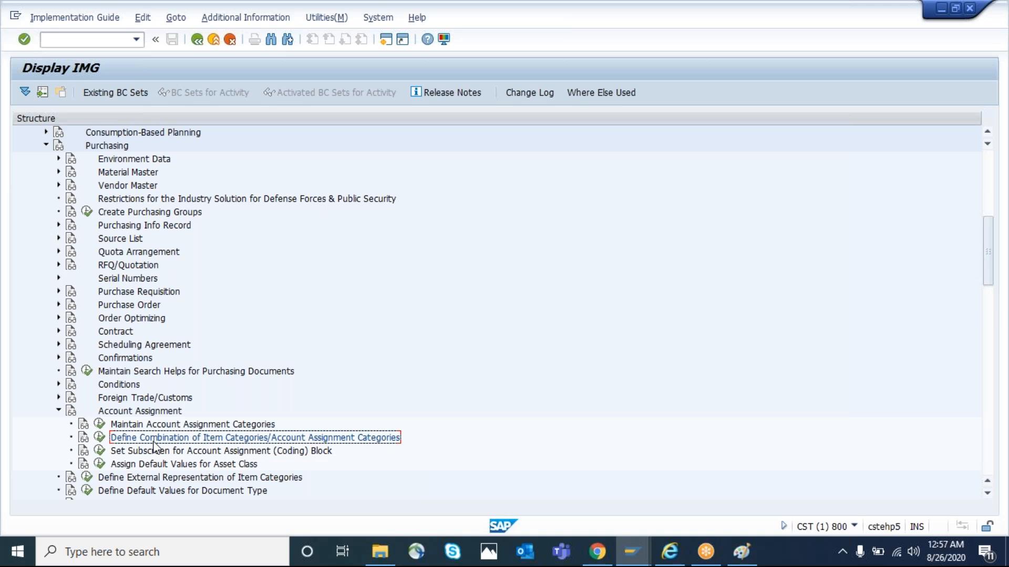
{"action": "left_click", "coordinate": [100, 437]}
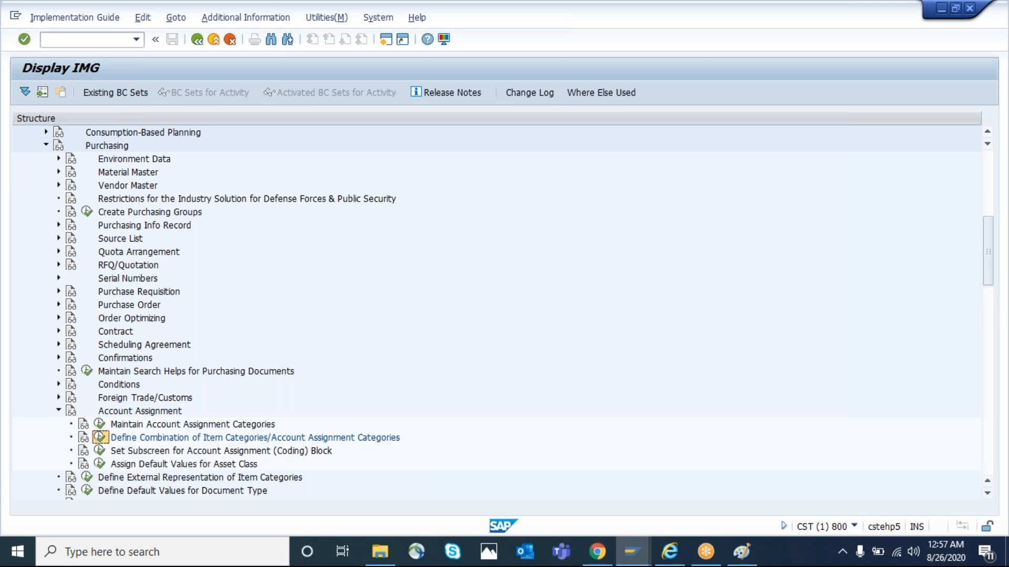
{"action": "left_click", "coordinate": [43, 150]}
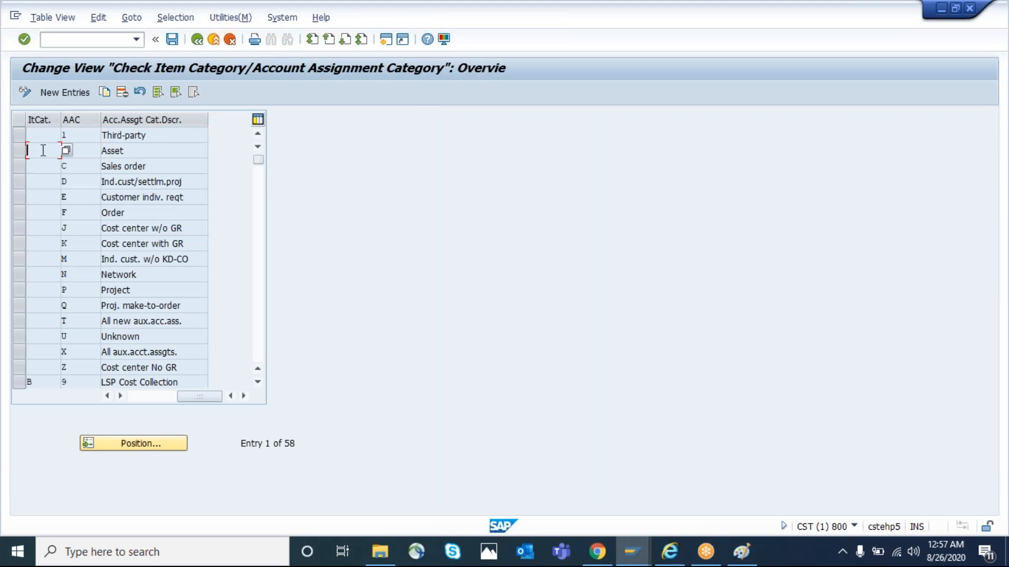
{"action": "left_click", "coordinate": [20, 228]}
{"action": "left_click", "coordinate": [99, 227]}
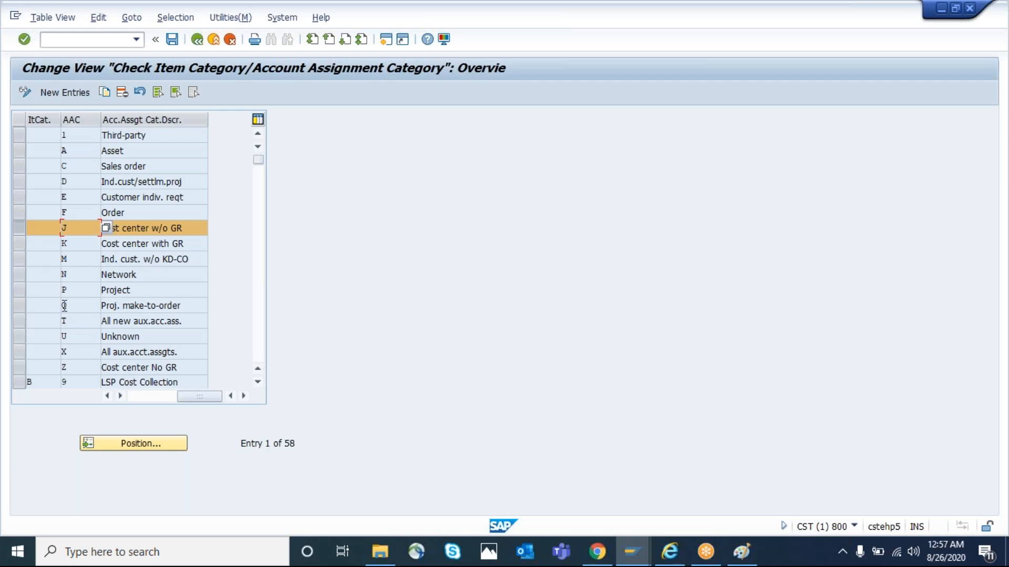
{"action": "left_click", "coordinate": [197, 41]}
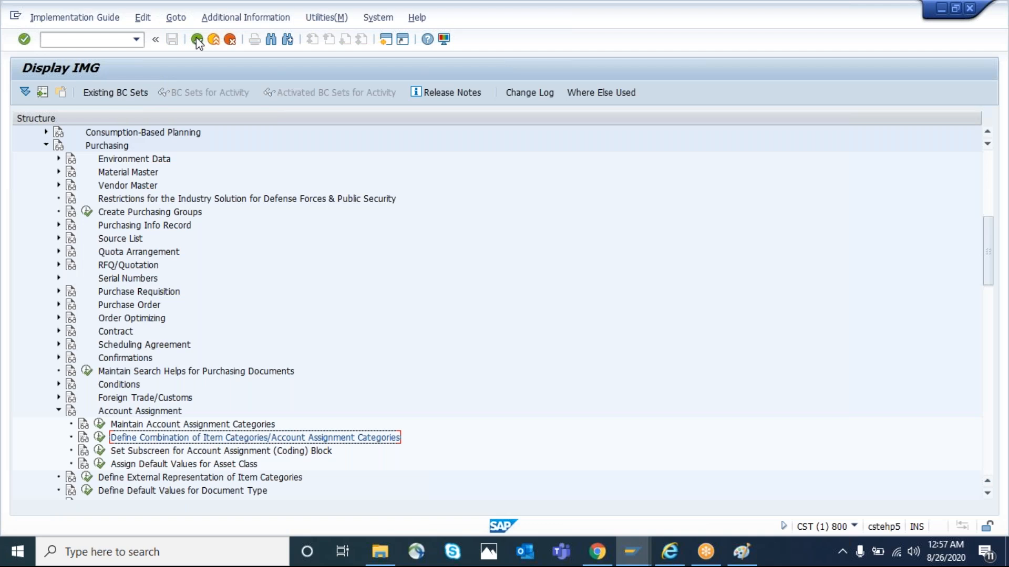